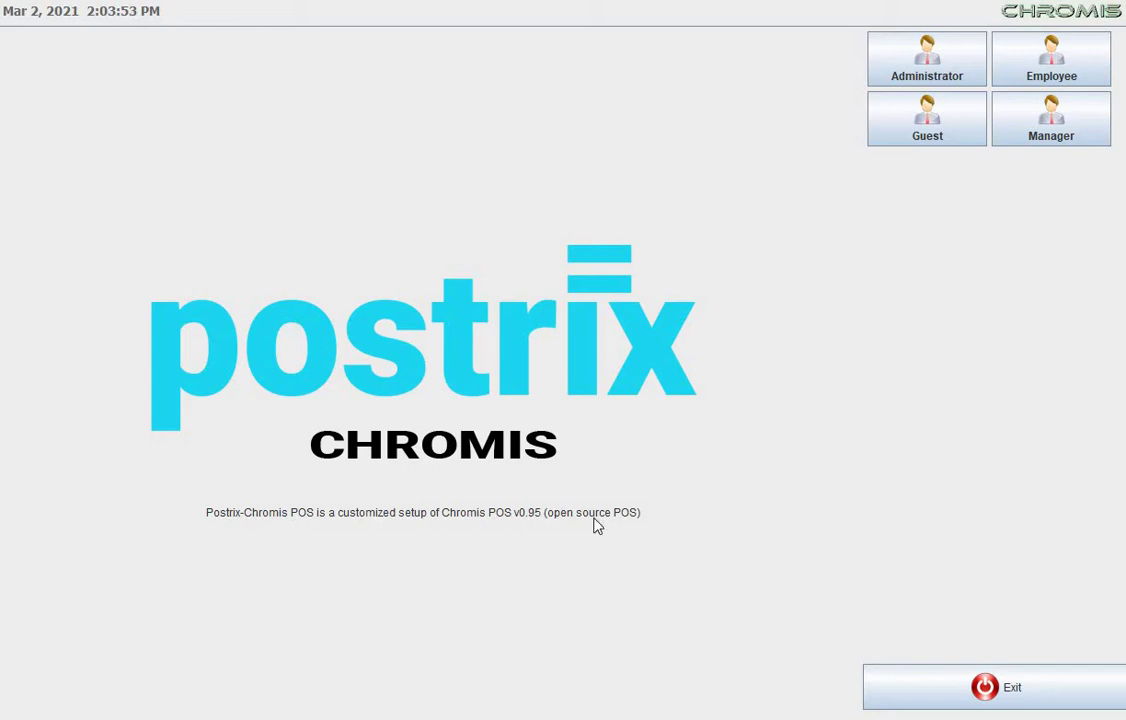
Sign in as Administrator and show the products of the drinks category on the sales screen.
click(927, 73)
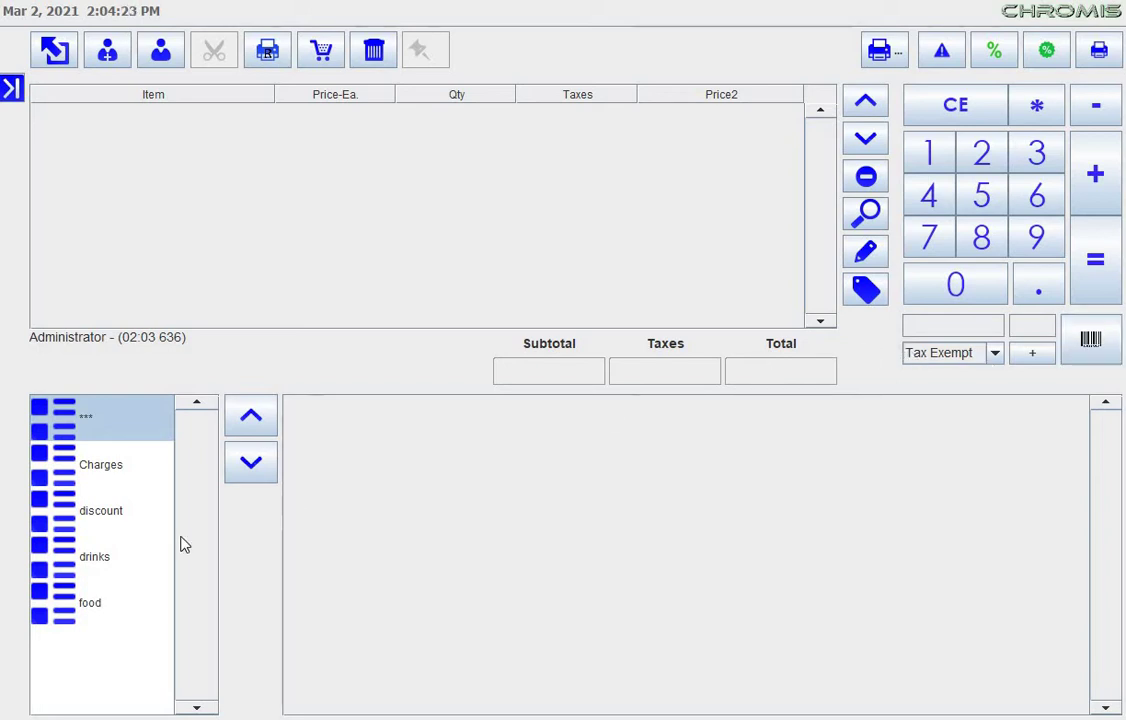
click(121, 554)
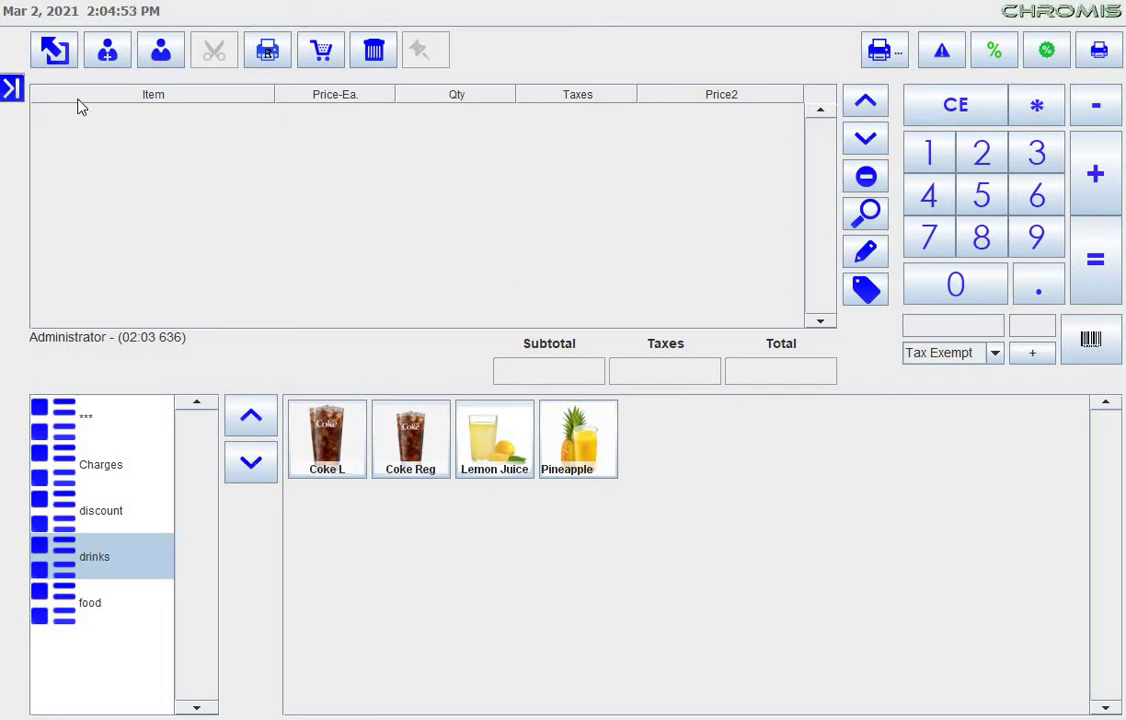
Open the stock product maintenance and examine the general fields and category choices for a new product.
click(12, 88)
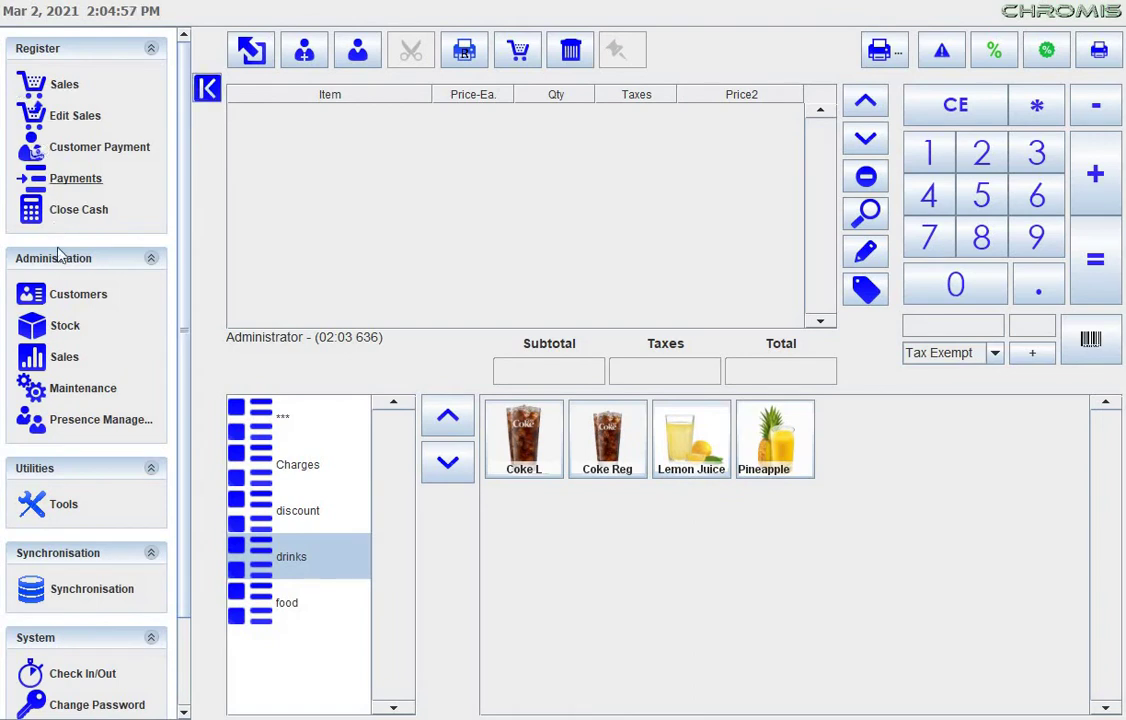
click(60, 322)
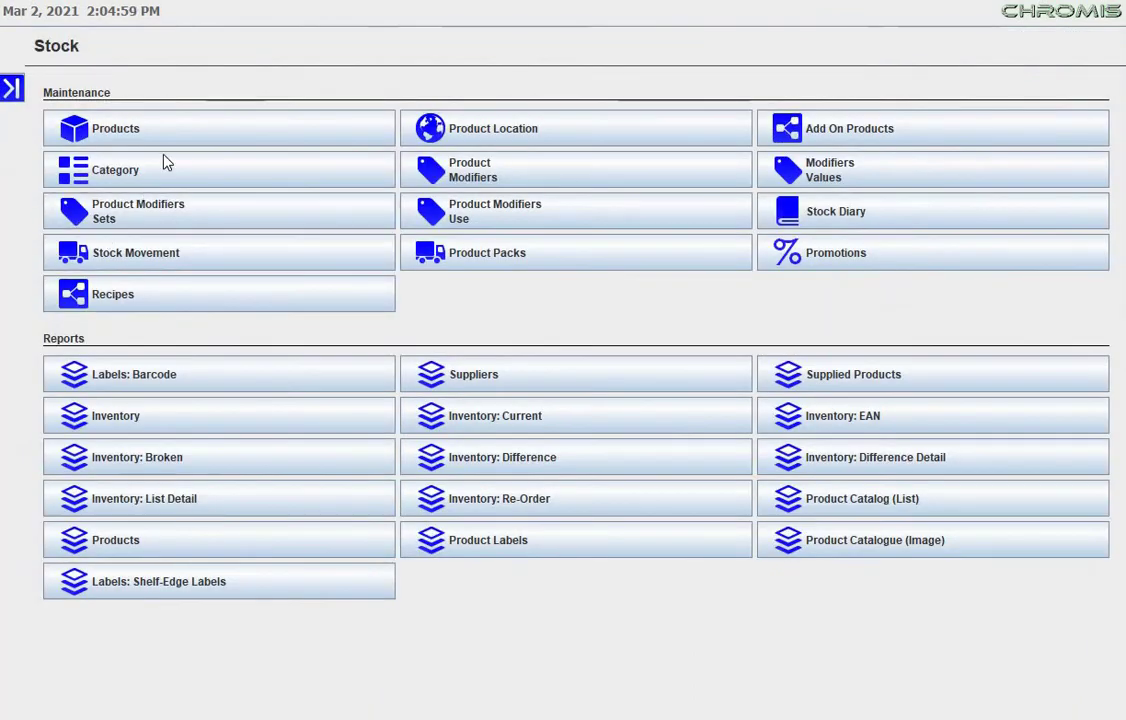
click(186, 136)
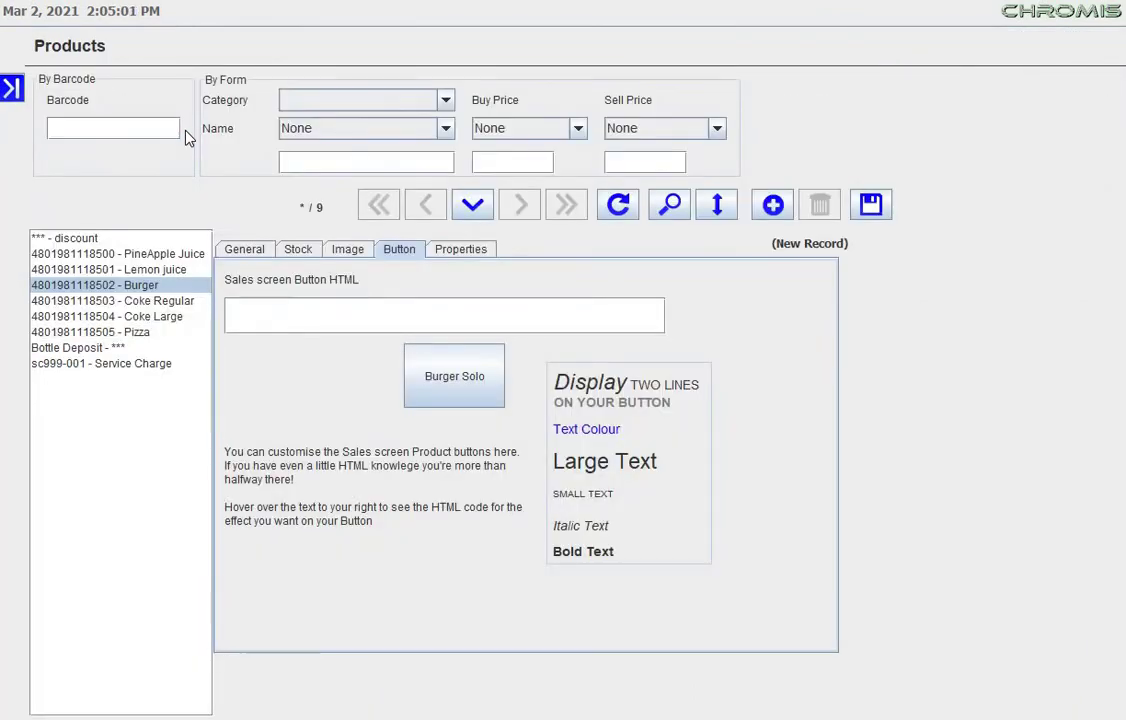
click(247, 252)
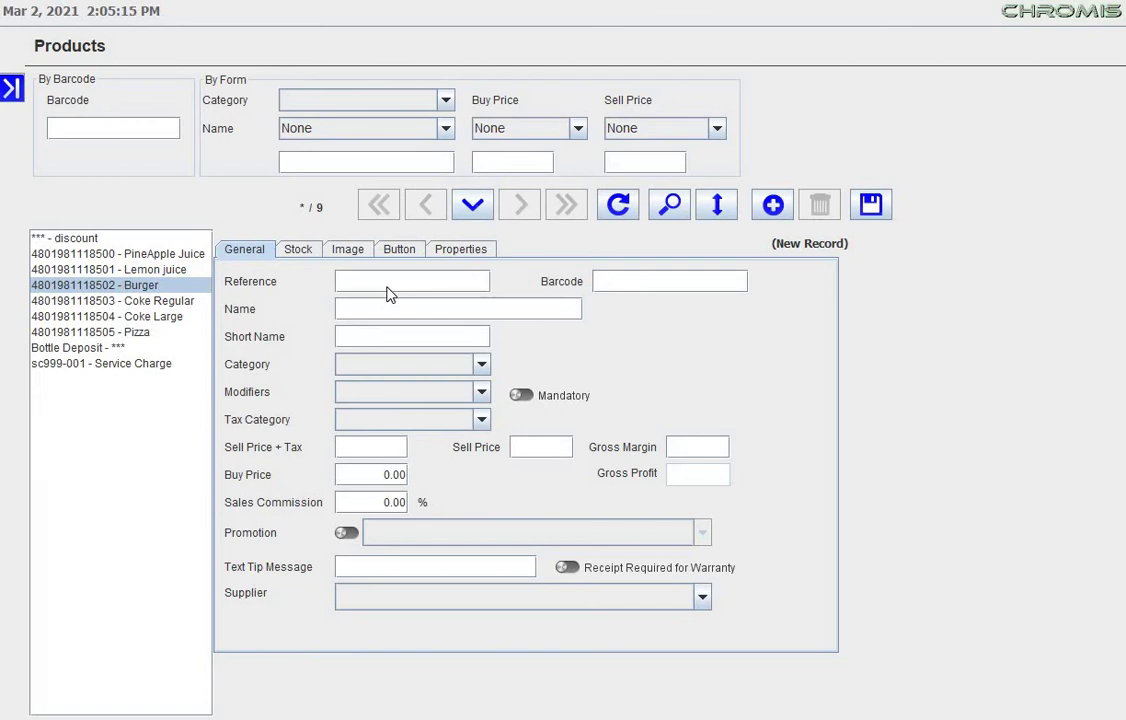
click(390, 364)
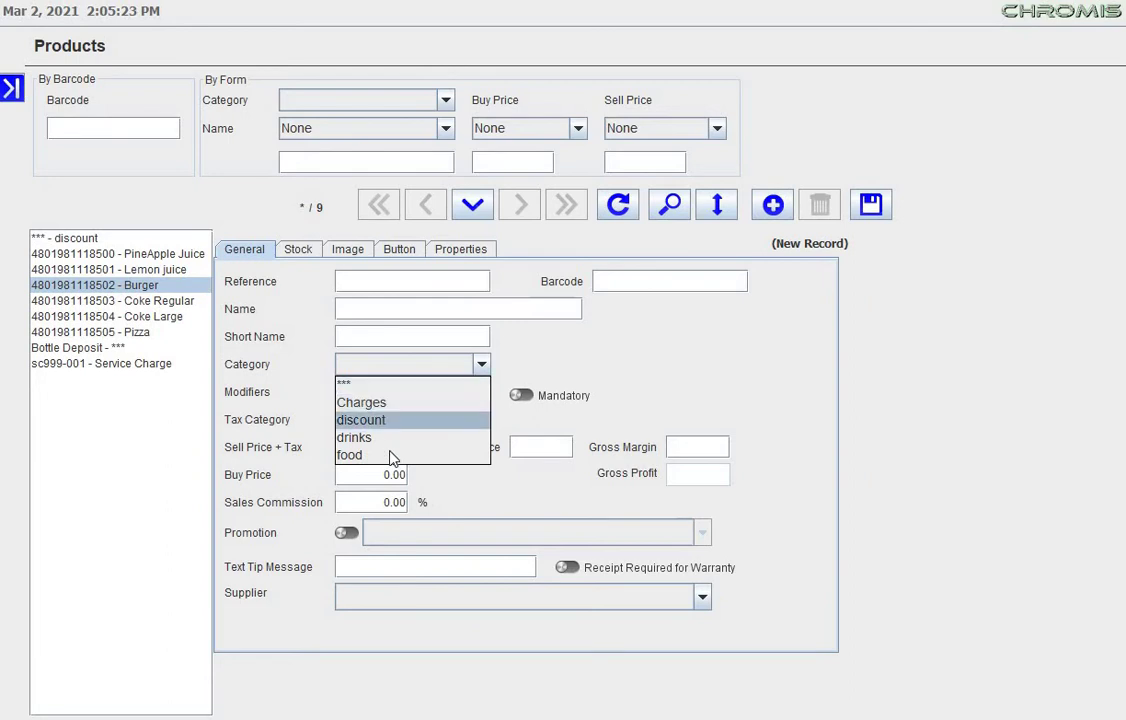
click(532, 365)
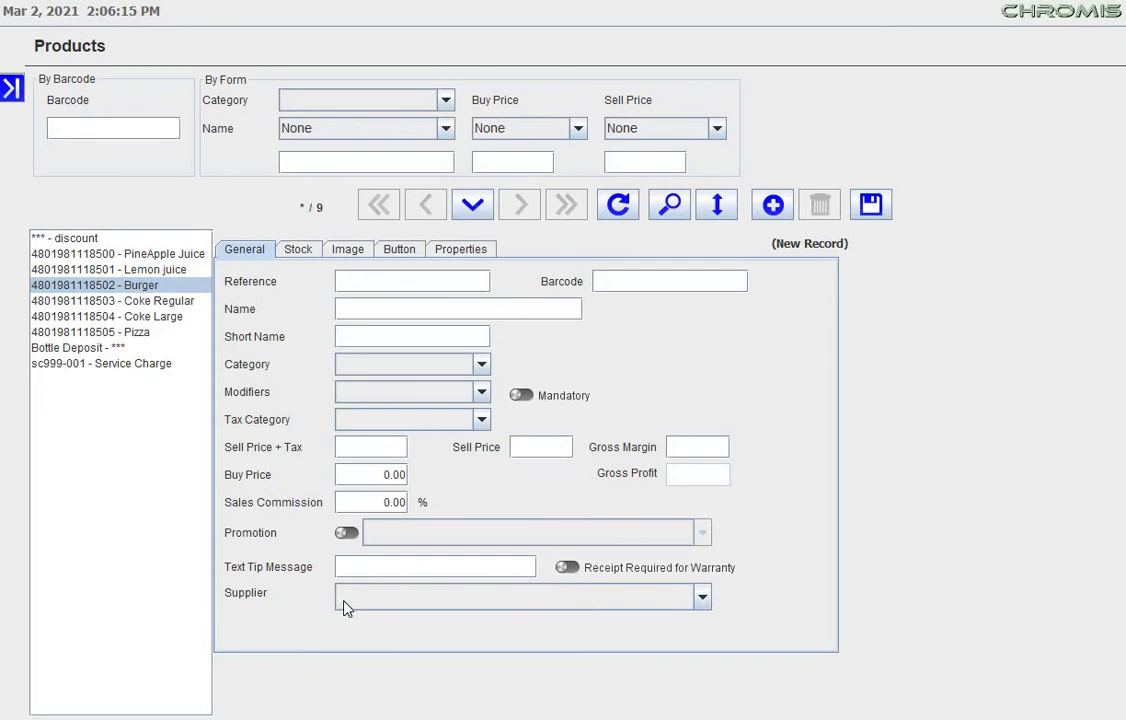
Review the stock, image, button and properties settings of the new product record, ending back at its general fields.
click(299, 250)
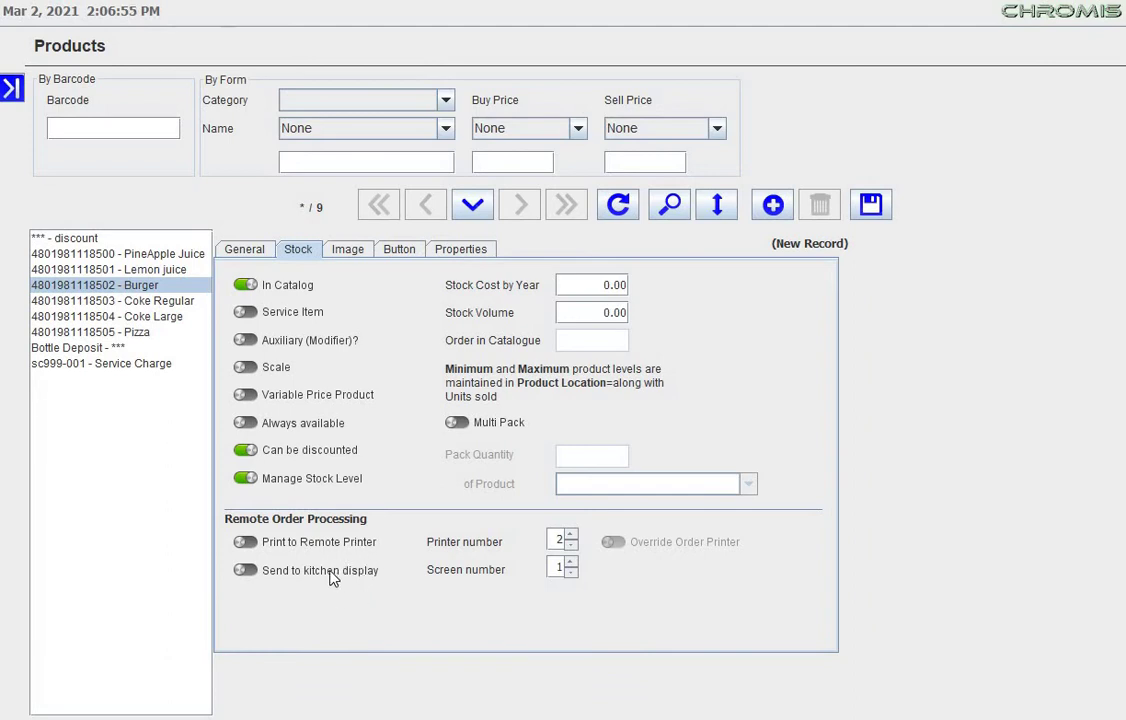
click(356, 246)
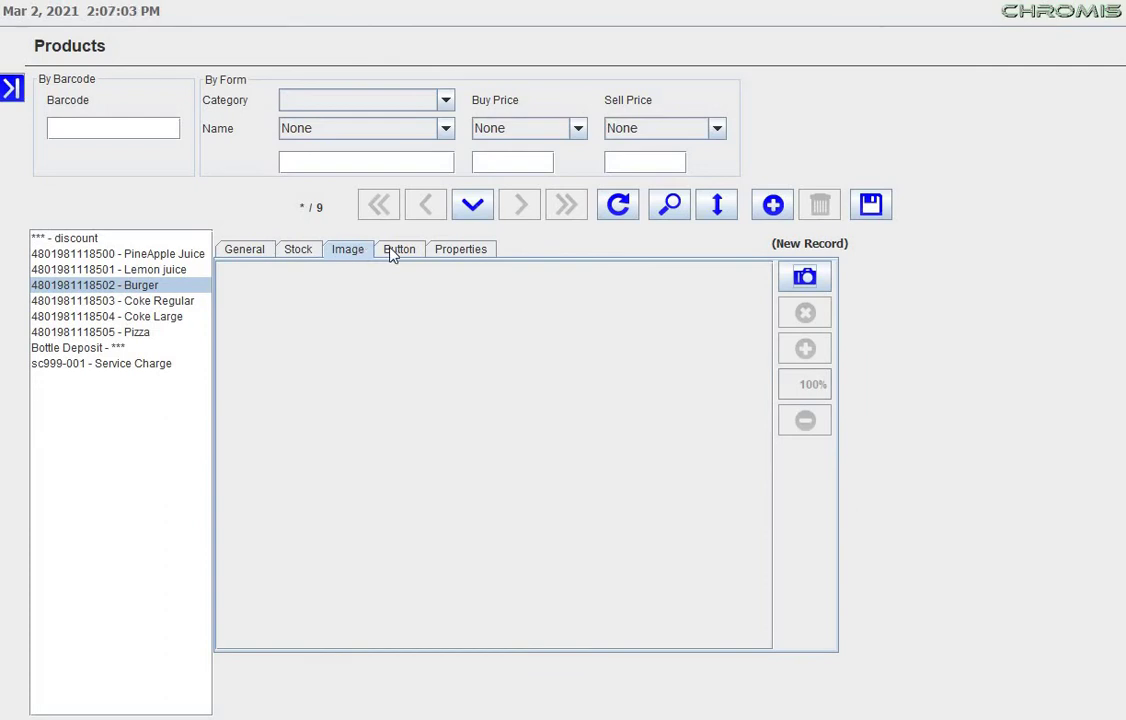
click(392, 252)
click(455, 253)
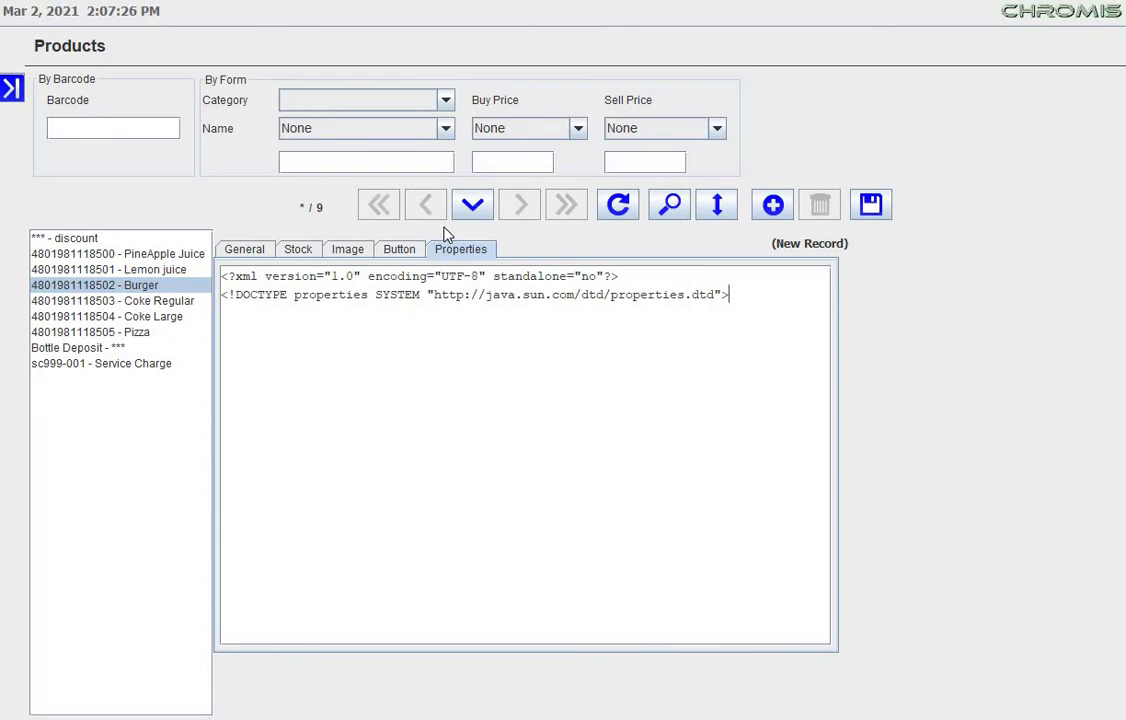
click(229, 253)
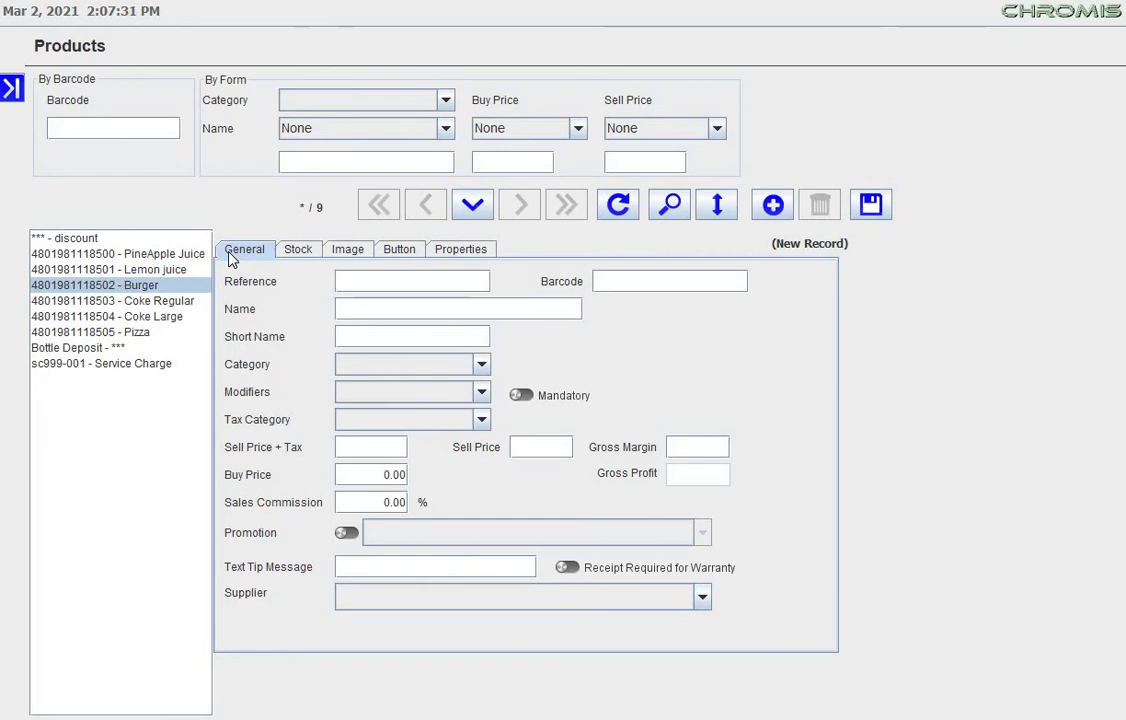
Open the CSV product import from the utility tools.
click(13, 88)
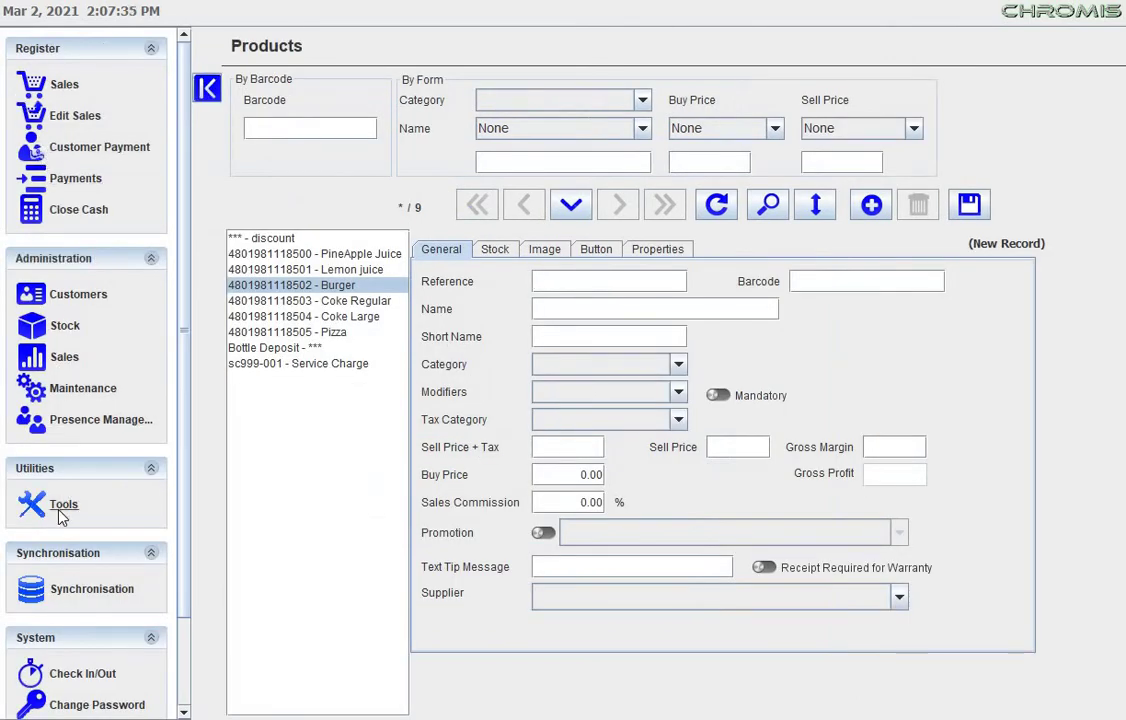
click(25, 512)
click(212, 134)
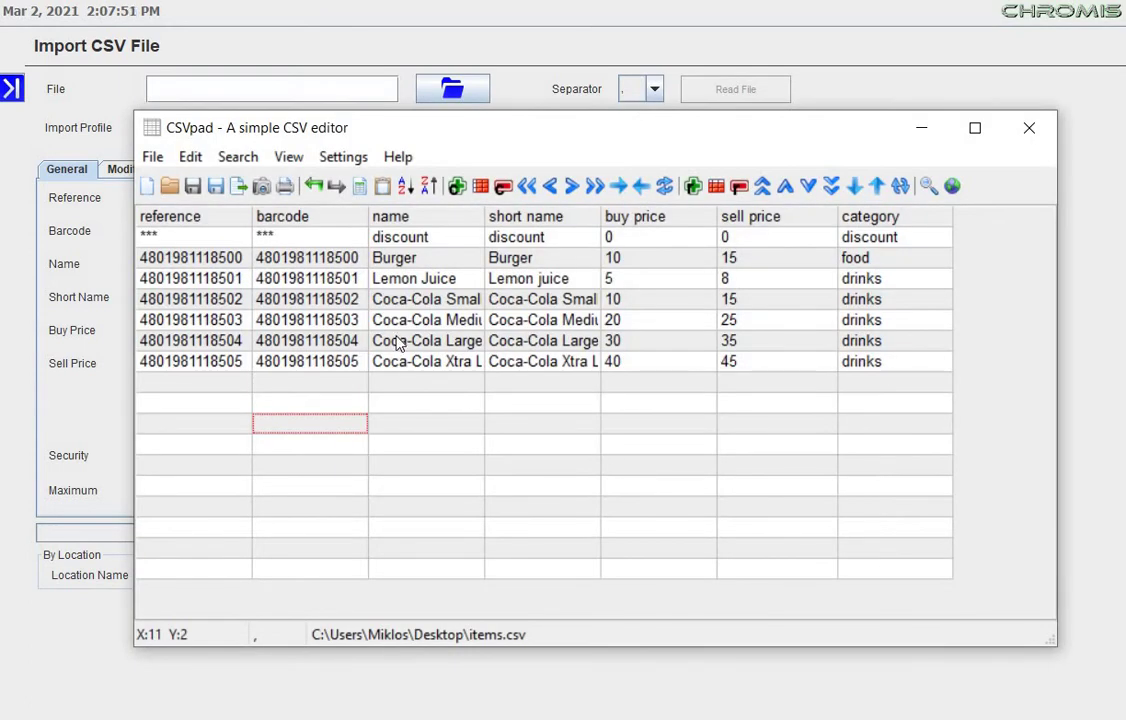
Examine the product rows and price columns of items.csv in CSVpad, and minimize the editor.
click(238, 254)
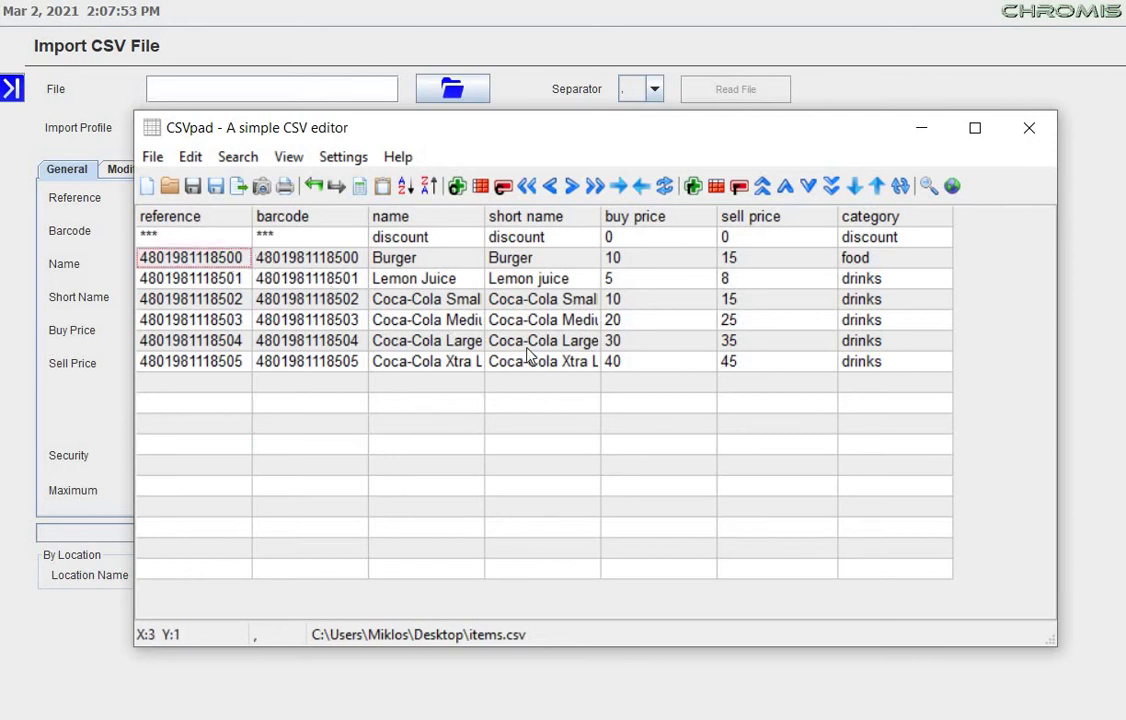
drag(527, 355, 987, 383)
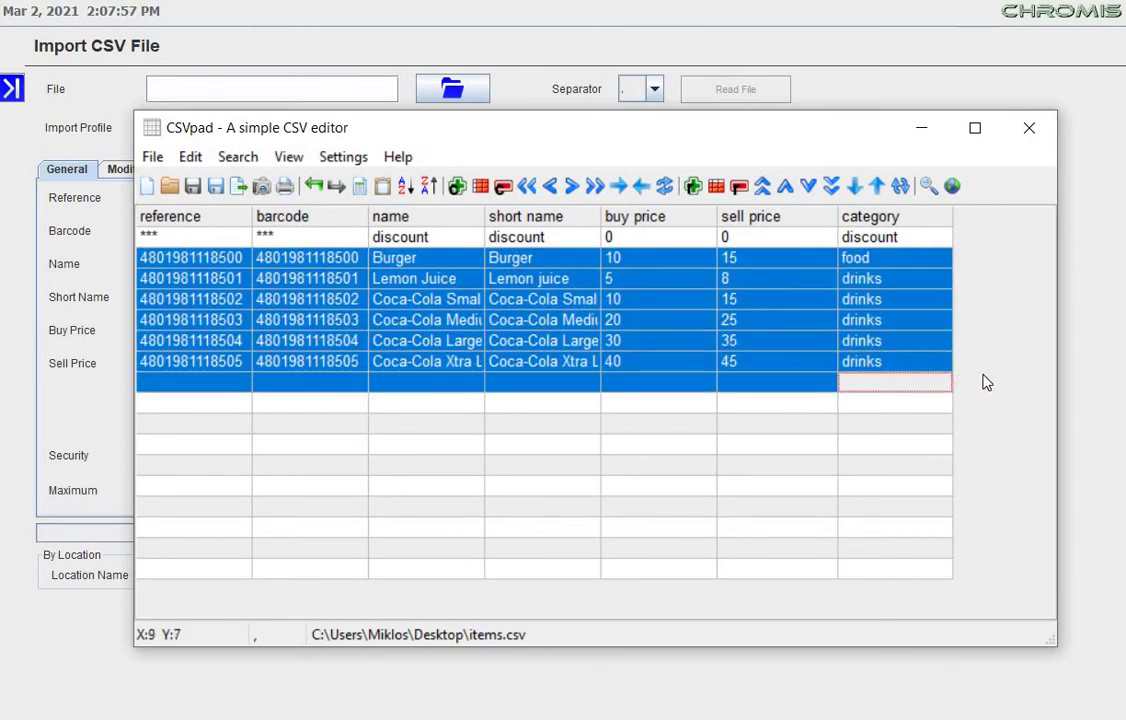
click(410, 391)
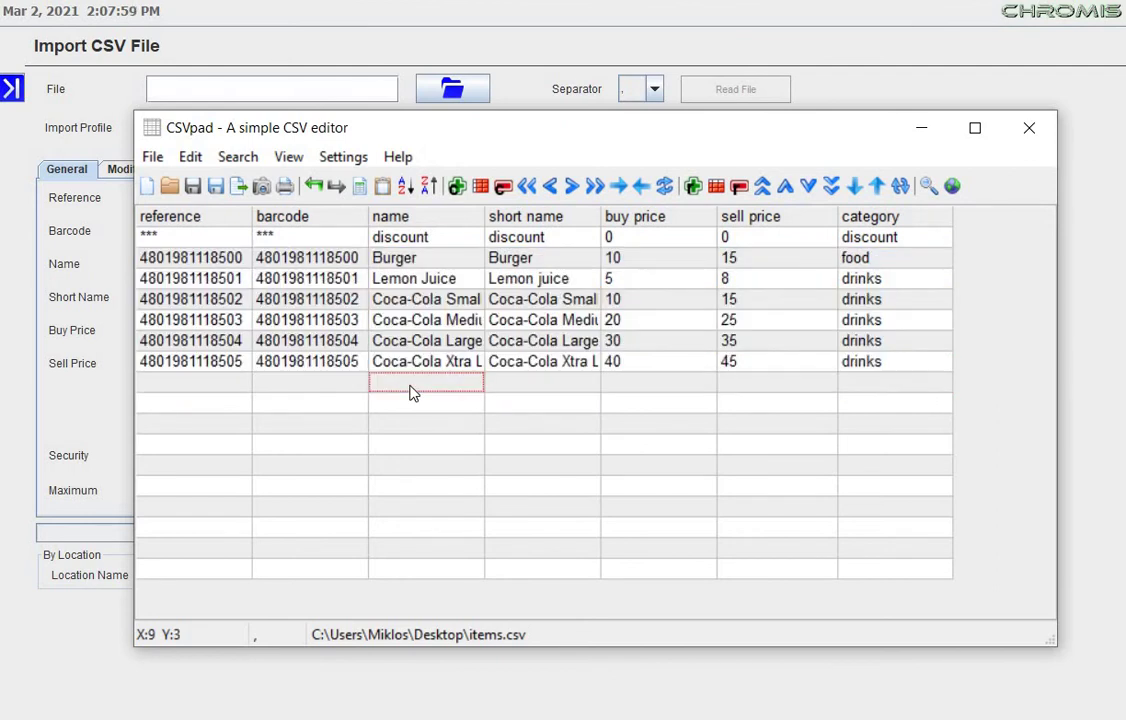
click(642, 322)
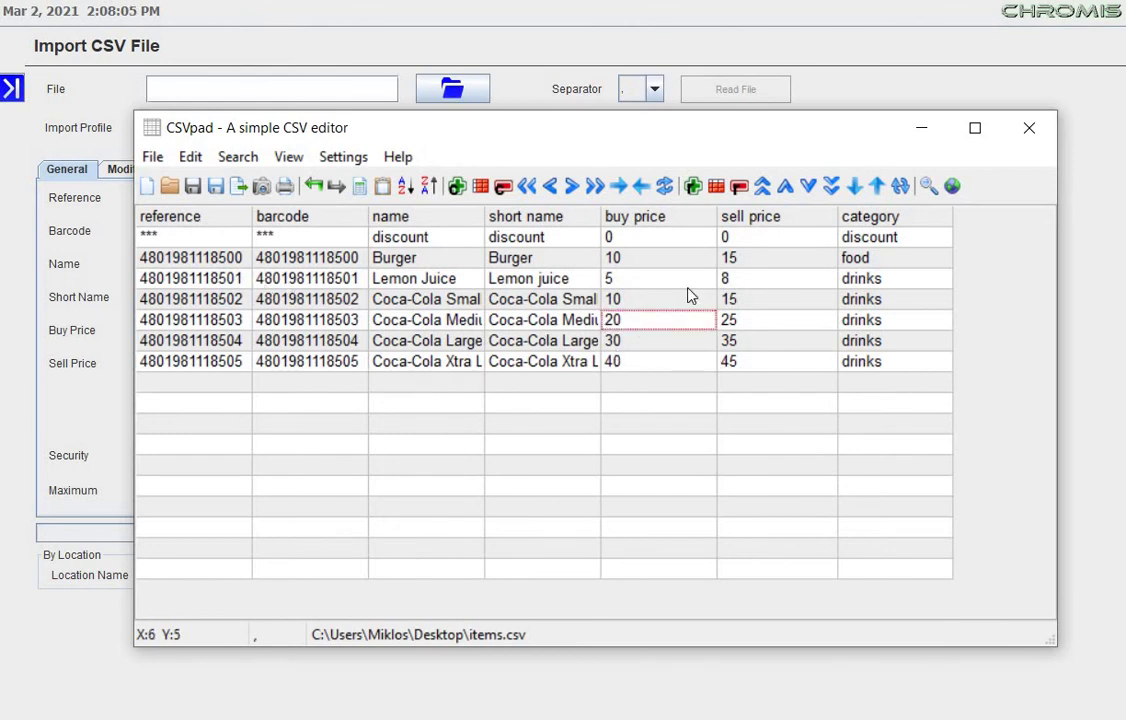
click(919, 129)
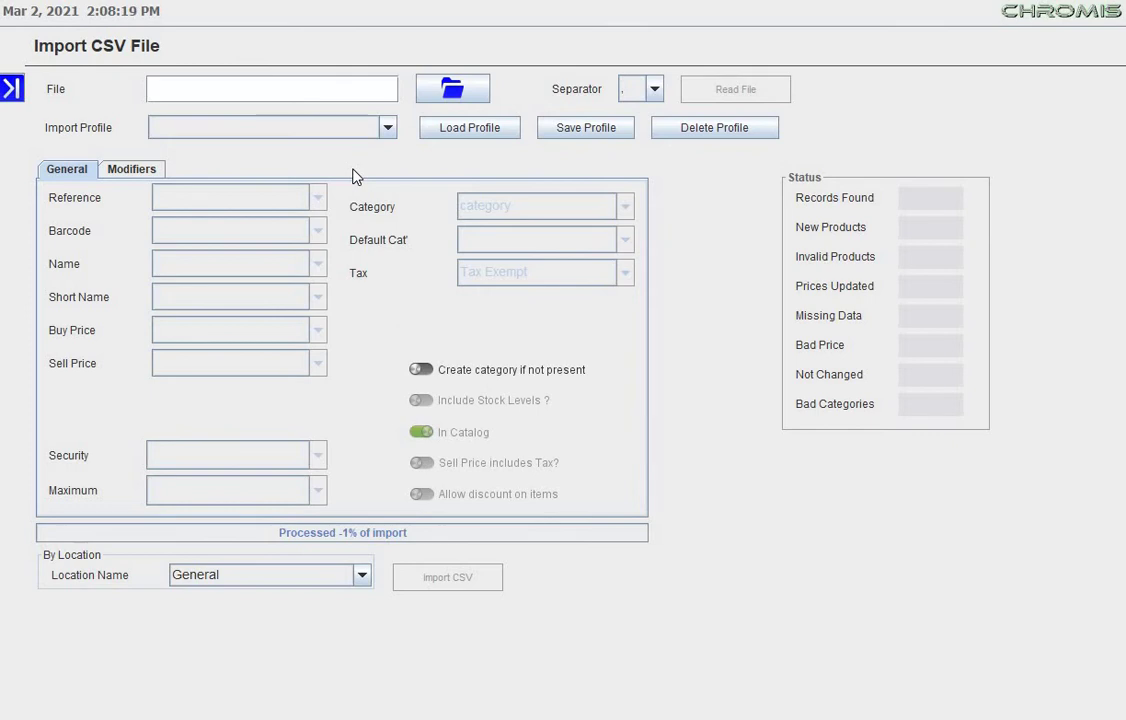
Return to the sales screen and add one Coke Large and two Coke Regular from the drinks category to the ticket.
click(12, 88)
click(40, 82)
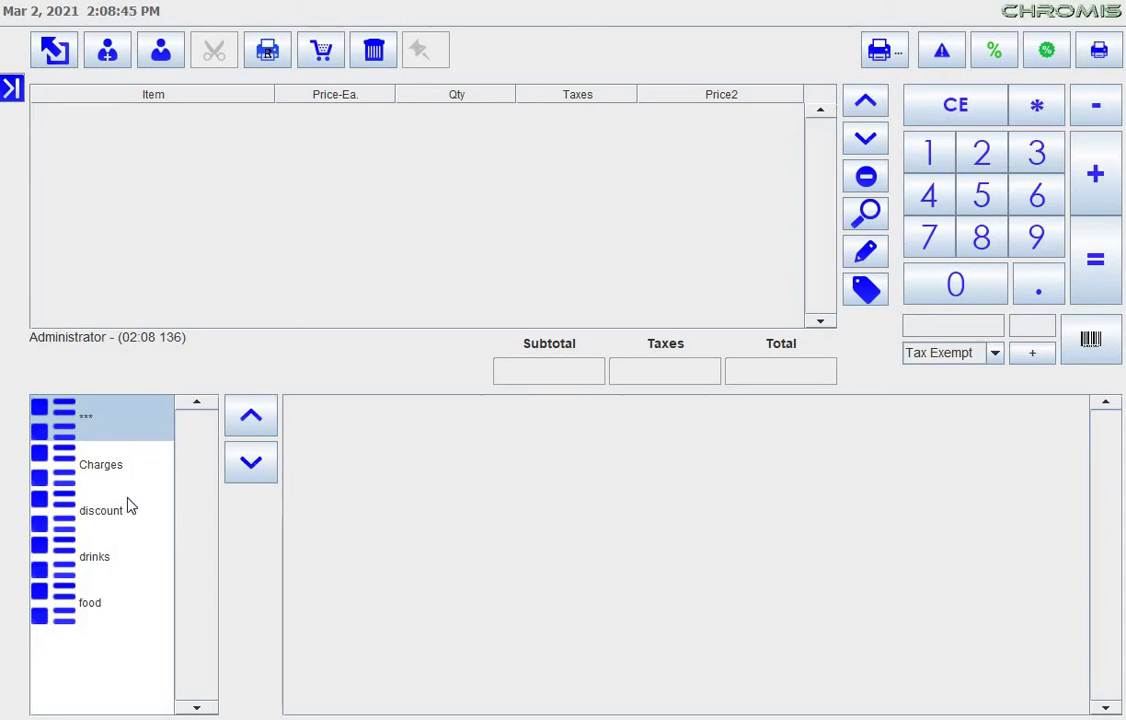
click(108, 572)
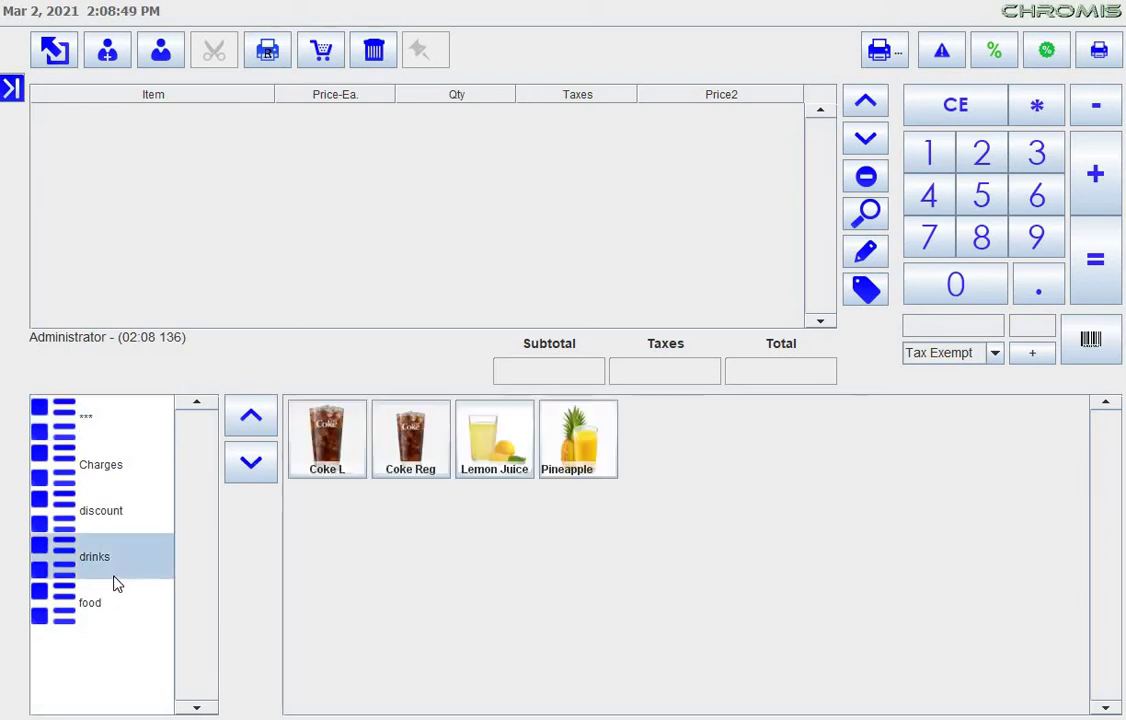
click(352, 453)
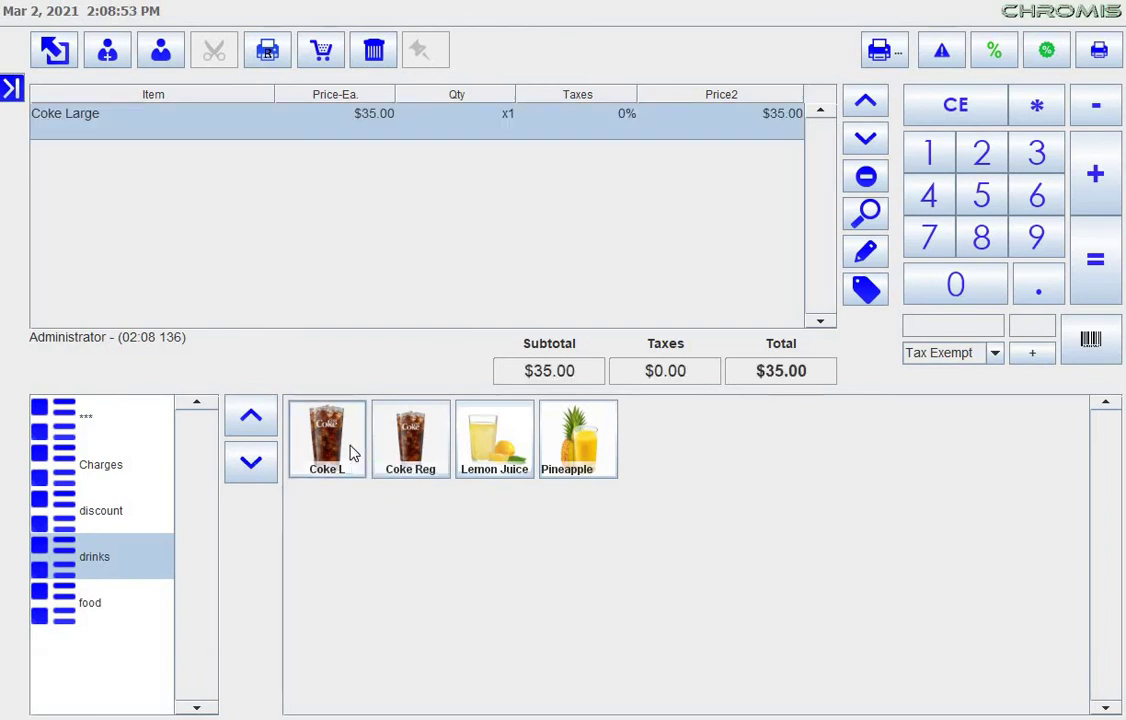
click(430, 456)
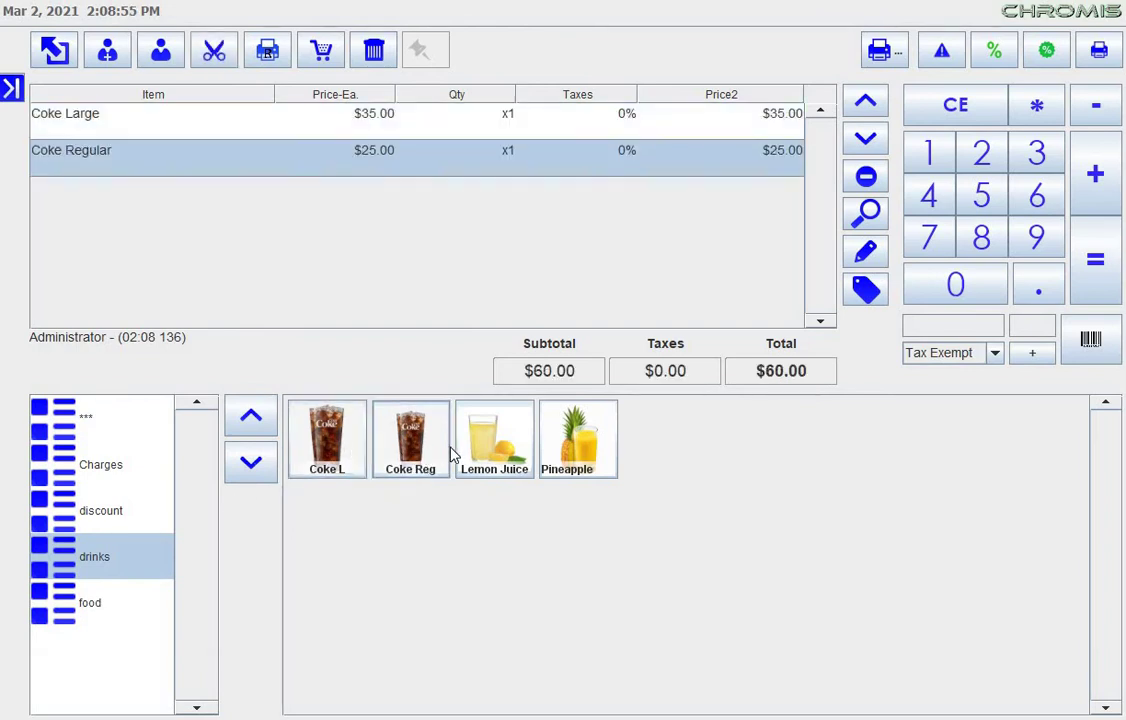
click(432, 456)
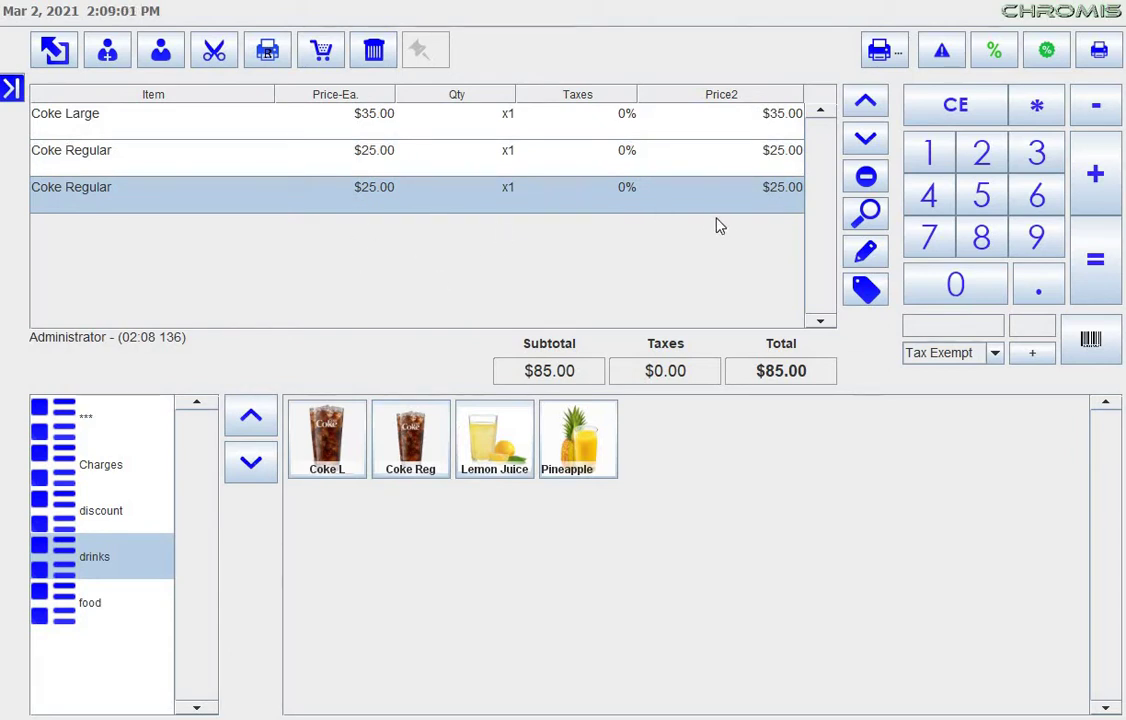
List all products with the product search and add the Burger to the ticket.
click(877, 227)
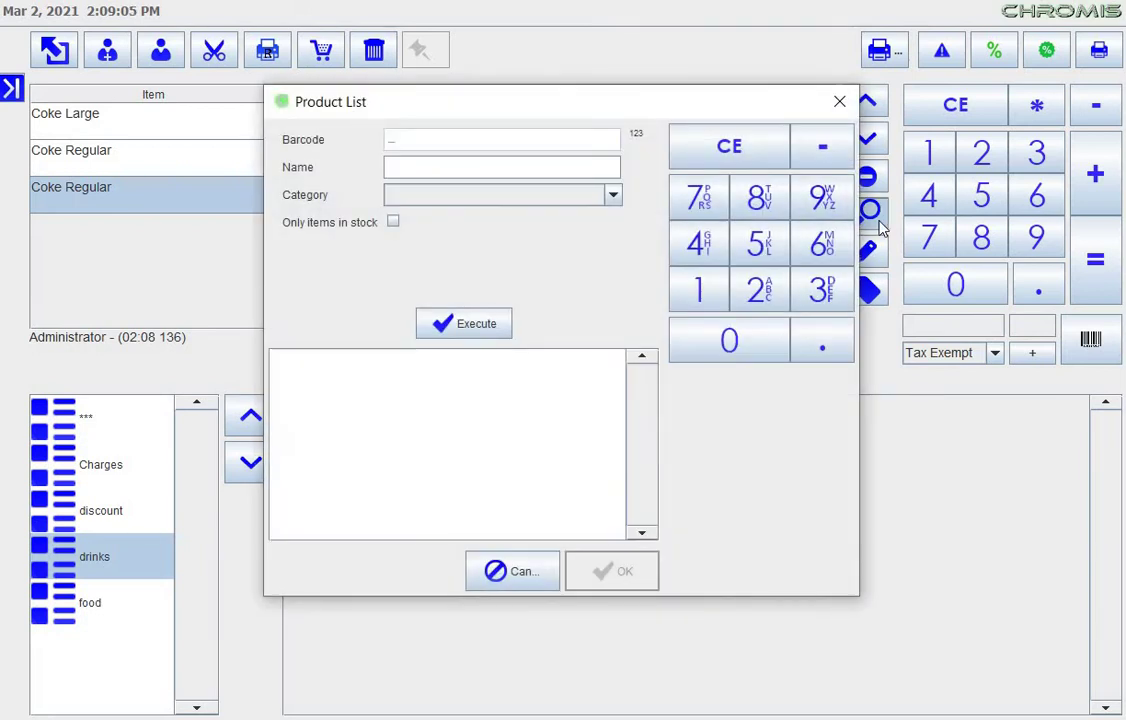
click(476, 327)
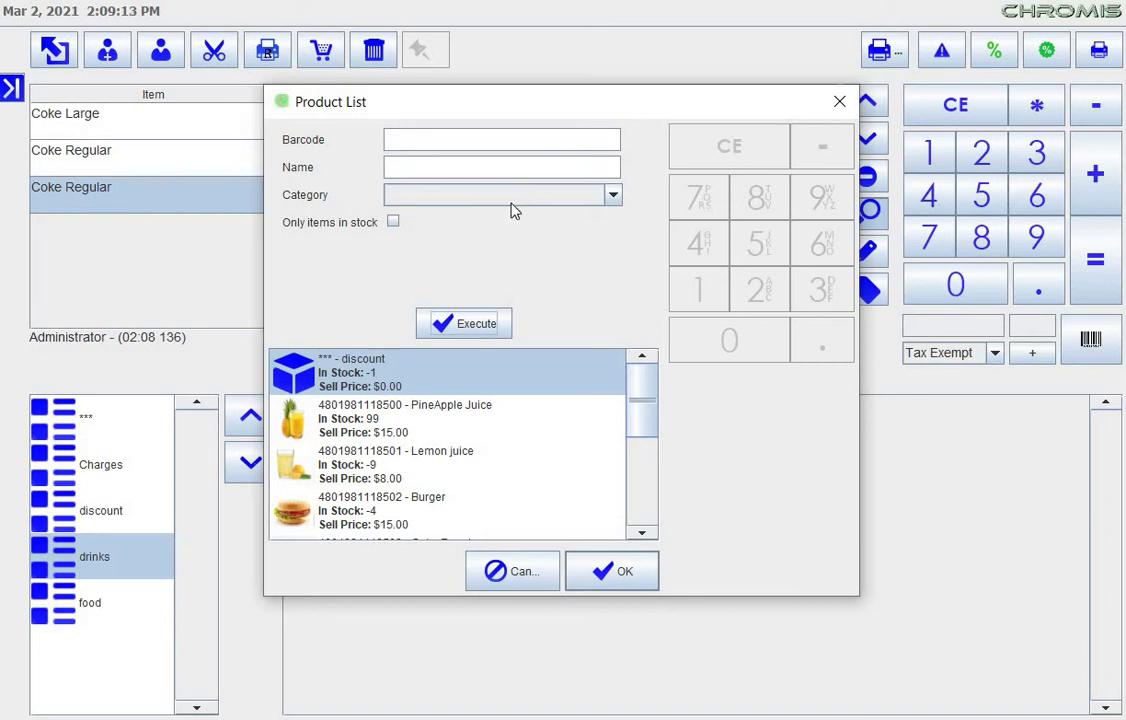
scroll(656, 452, down, 3)
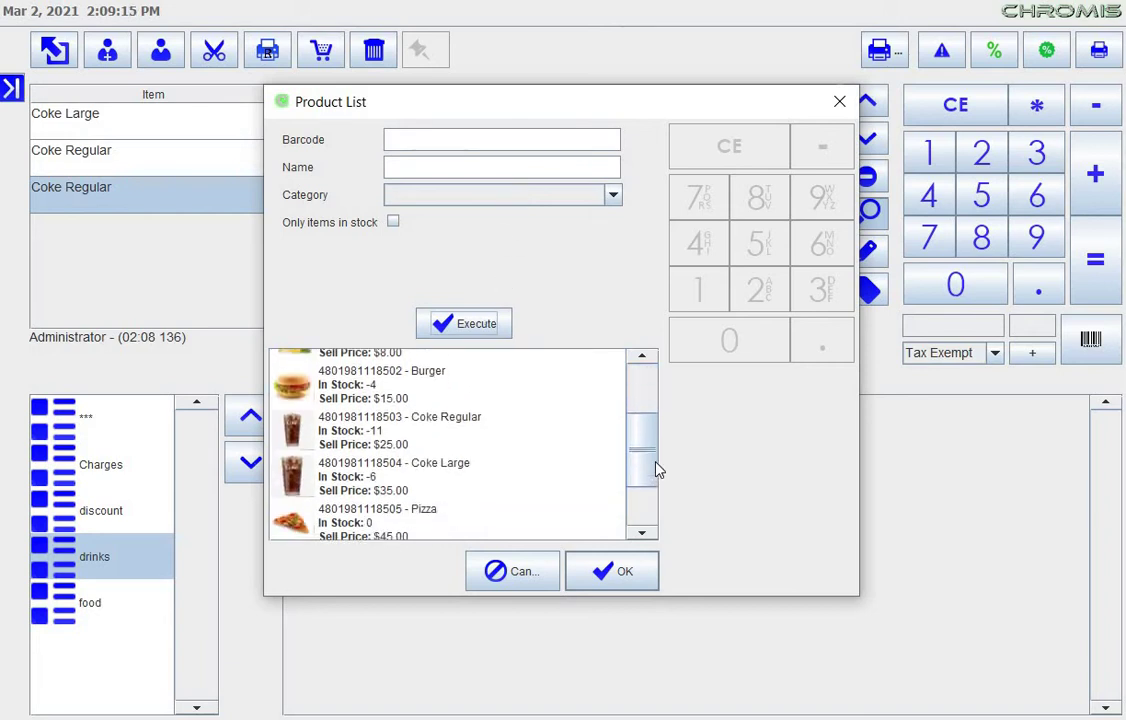
click(490, 398)
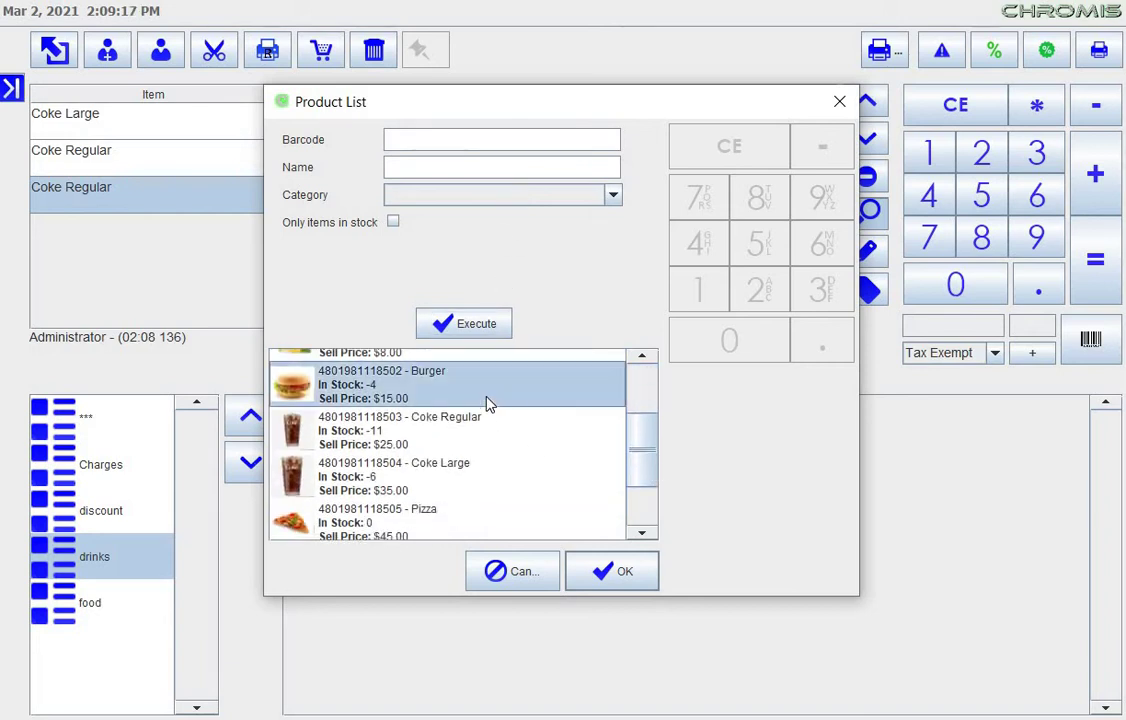
click(621, 571)
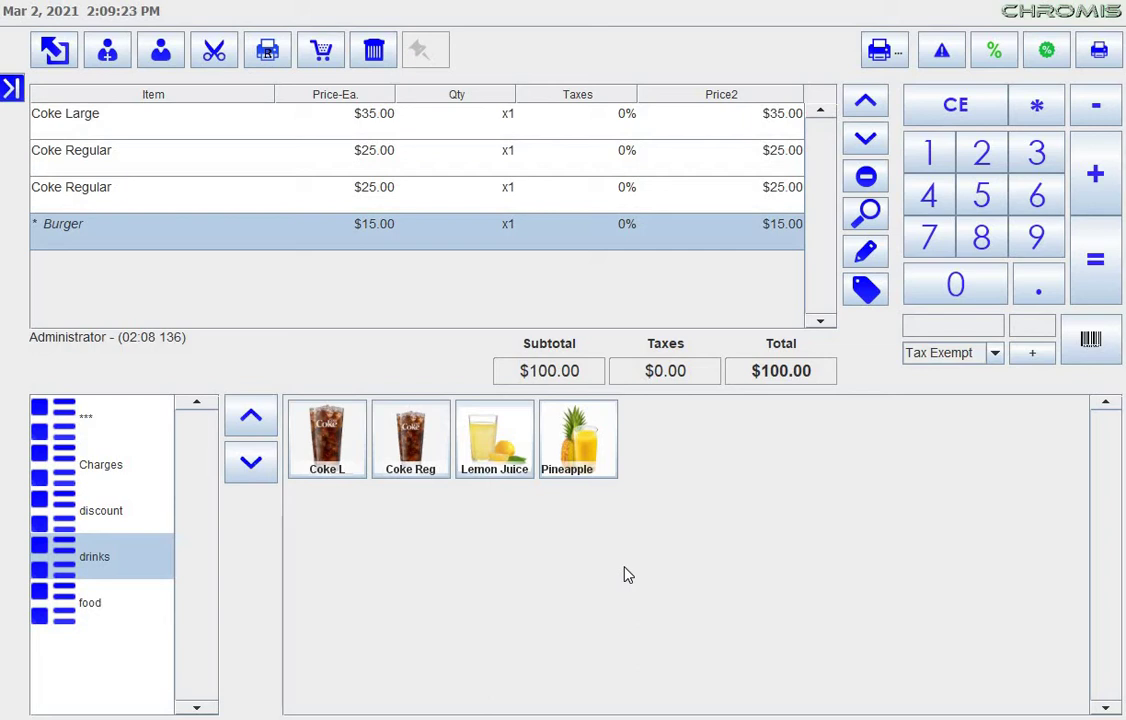
Park the current ticket by starting a new sale, and recall the parked ticket.
click(324, 52)
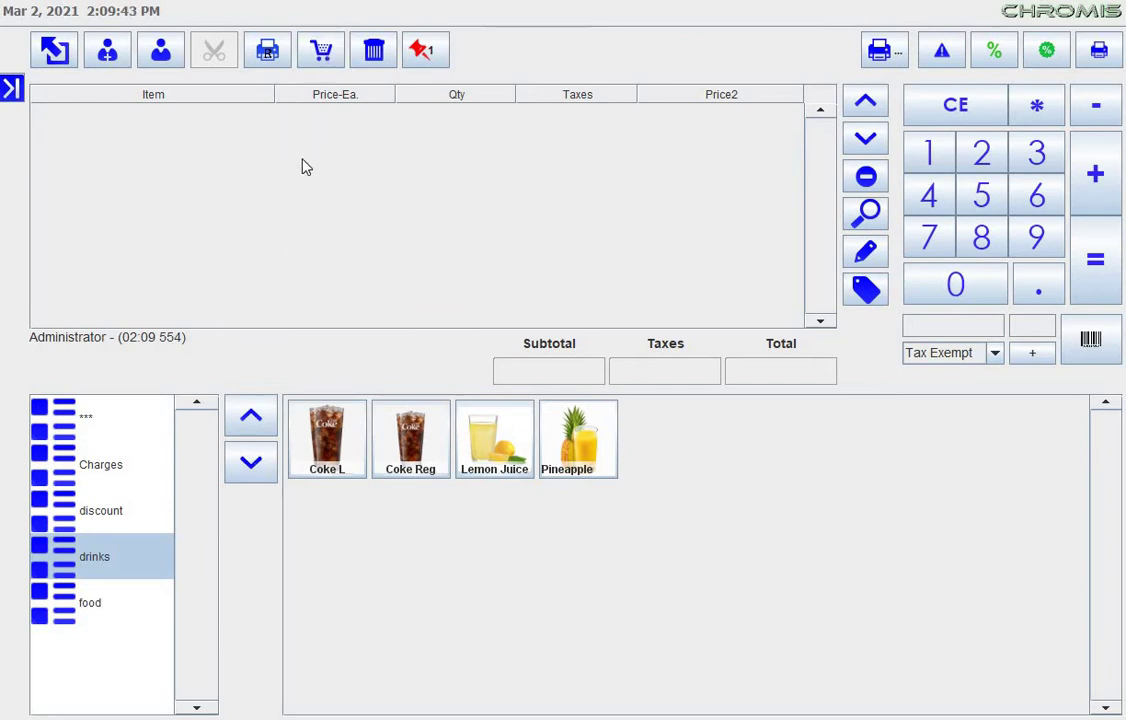
click(428, 62)
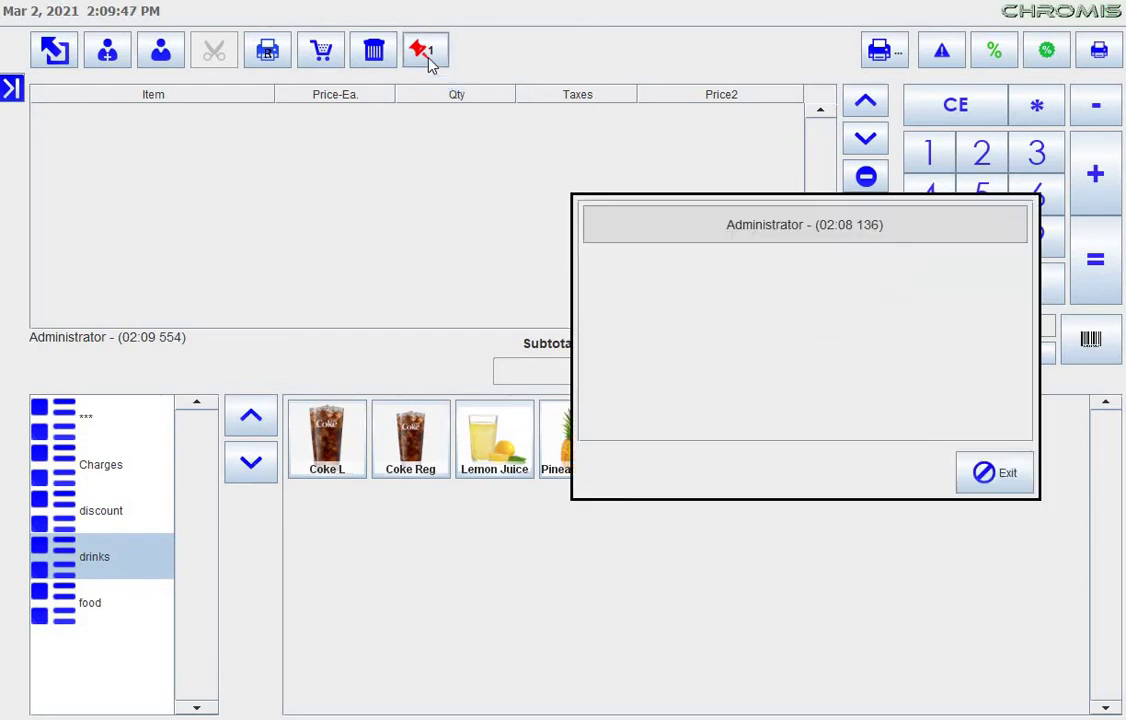
click(657, 229)
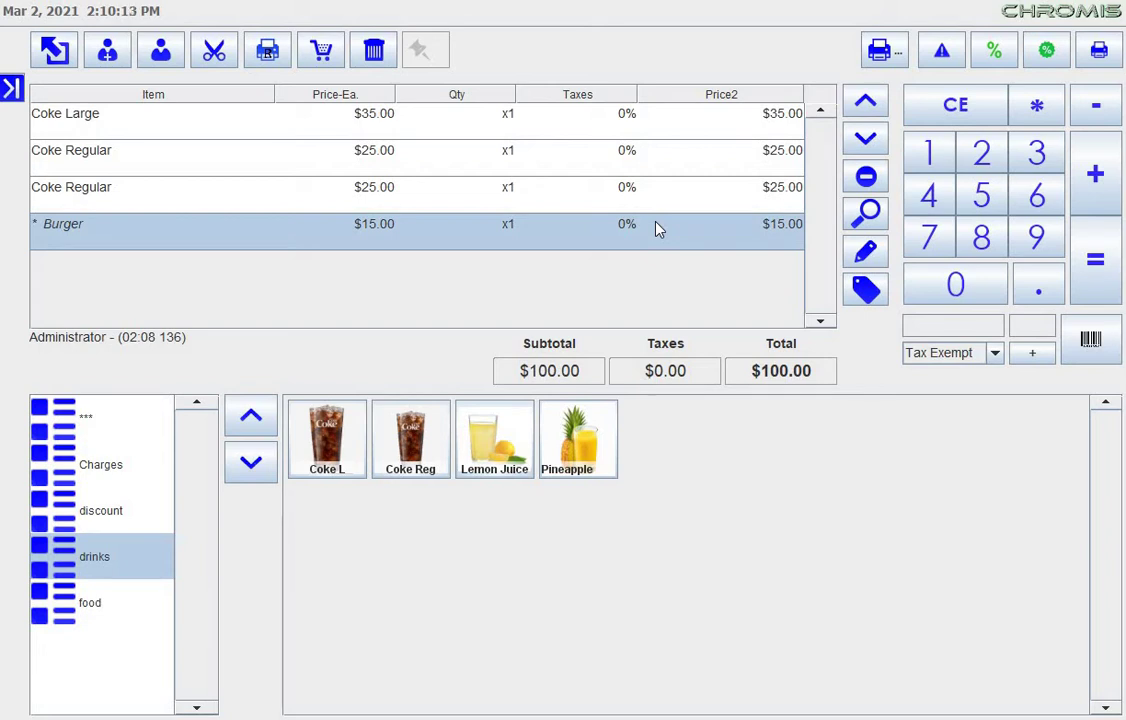
Open the customer maintenance form from the sale and examine its contact and transactions sections.
click(108, 52)
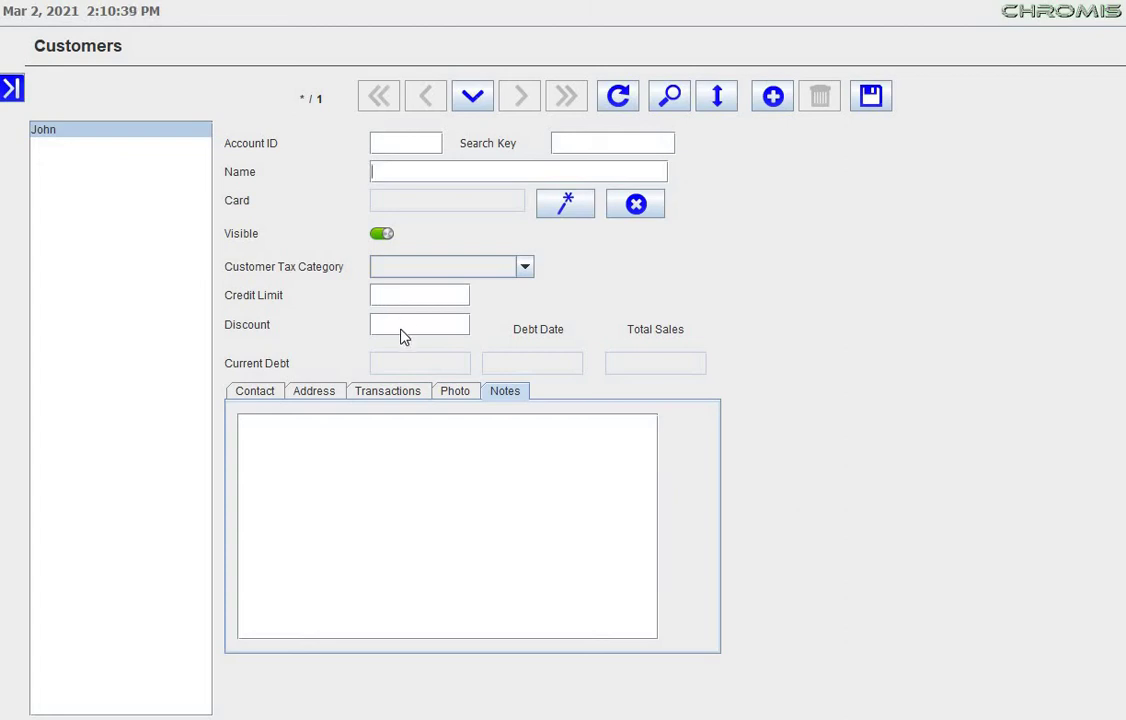
click(257, 396)
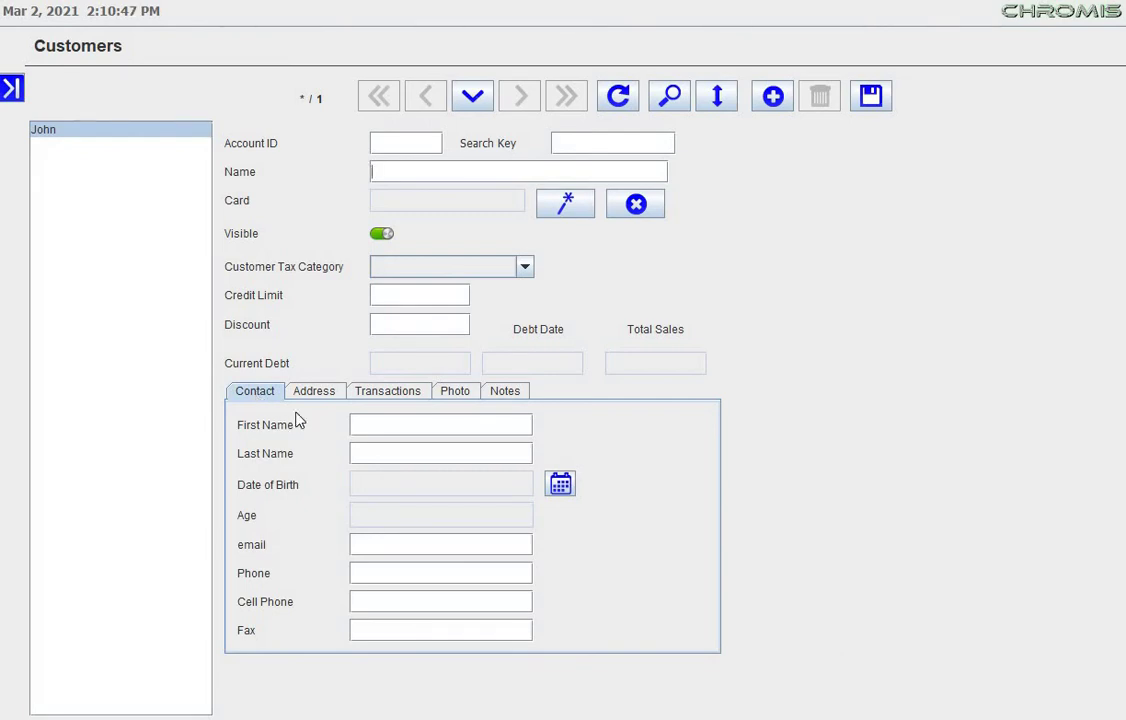
click(383, 394)
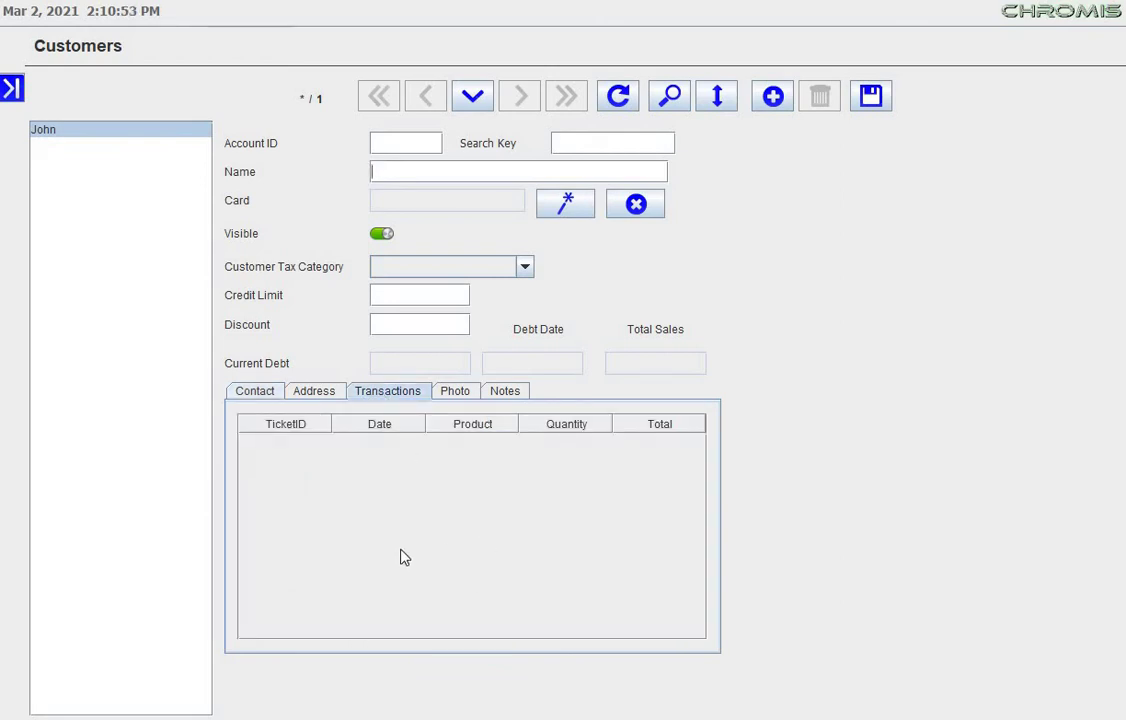
View the customer form's photo section, return to the sales screen and recall the parked ticket.
click(455, 392)
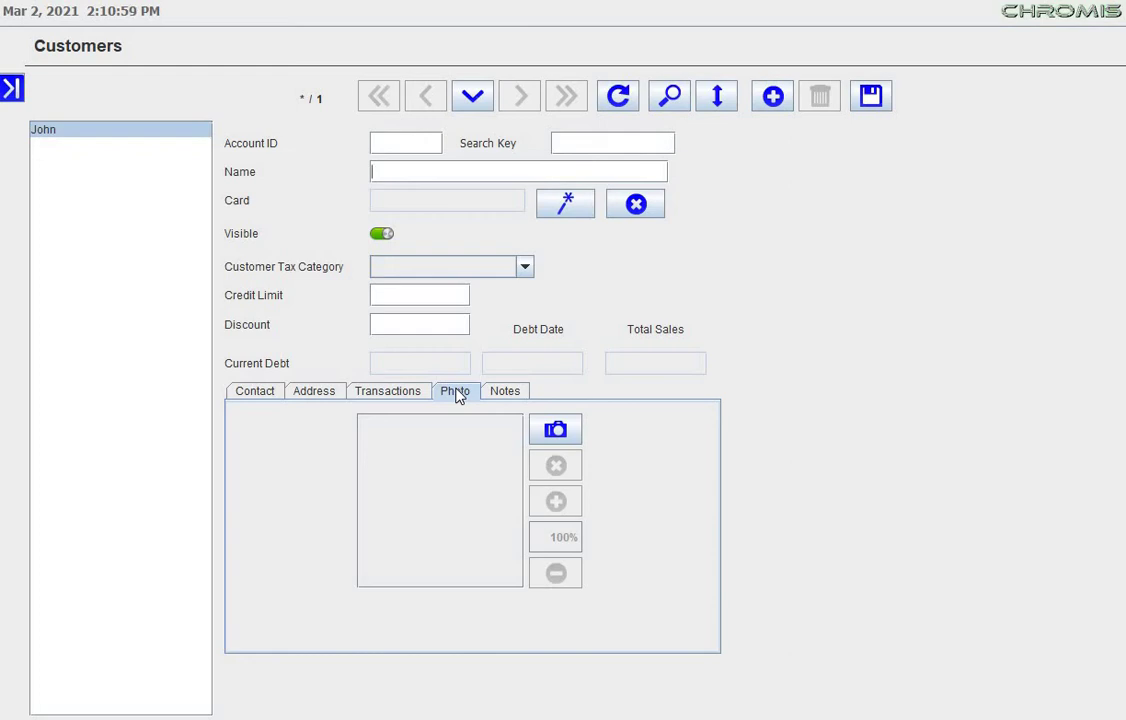
click(11, 88)
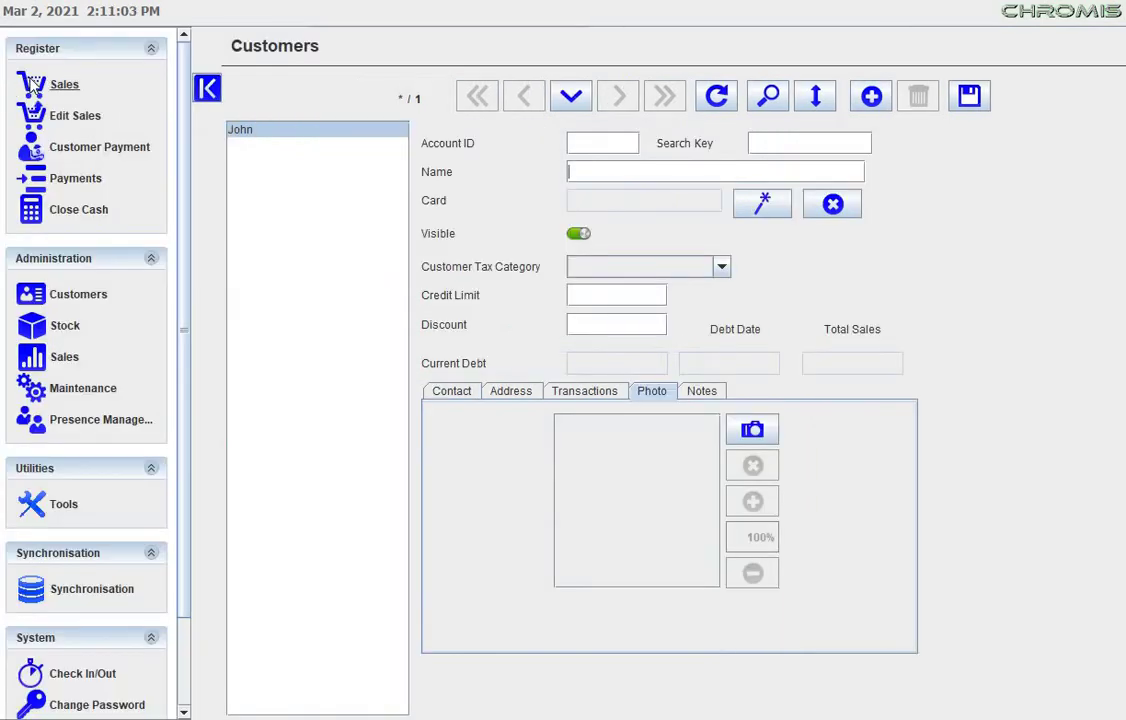
click(34, 88)
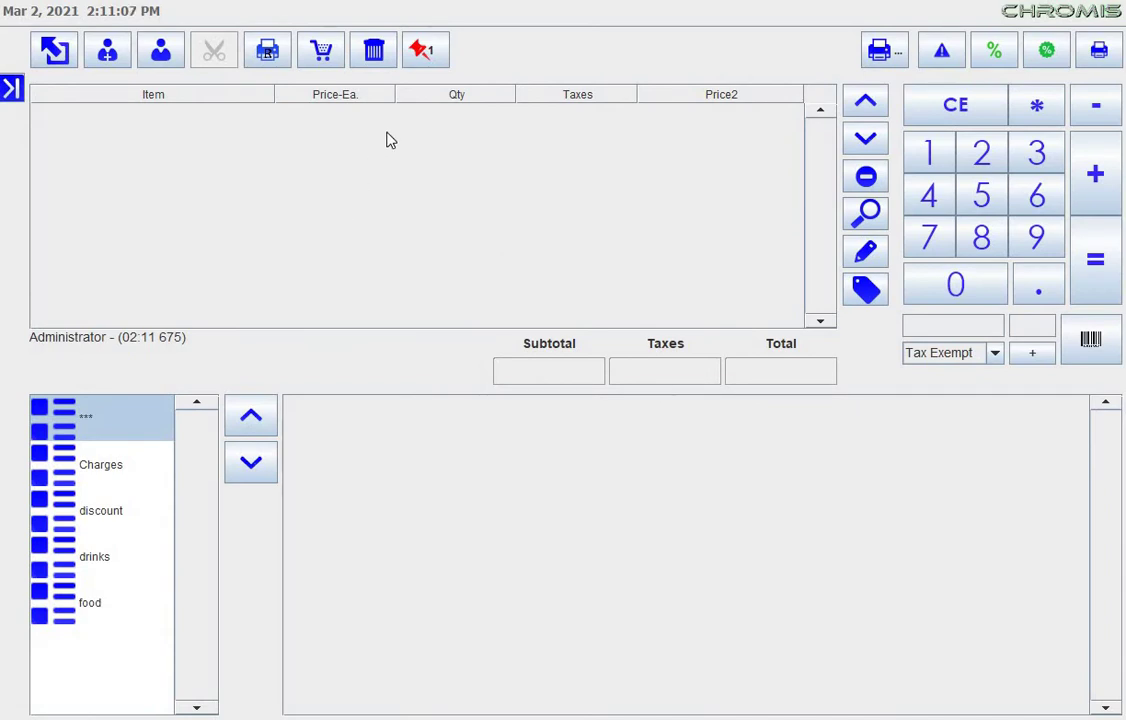
click(423, 50)
click(636, 214)
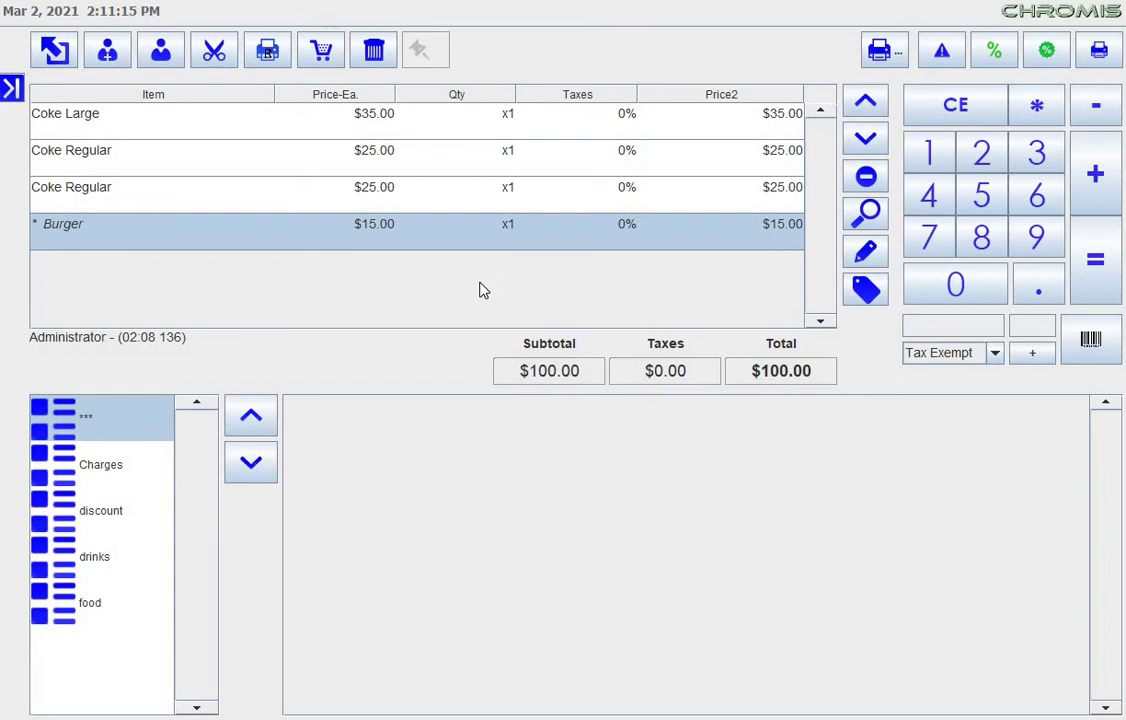
List all customers, assign the listed customer to the ticket and apply the customer discount to the existing lines.
click(163, 58)
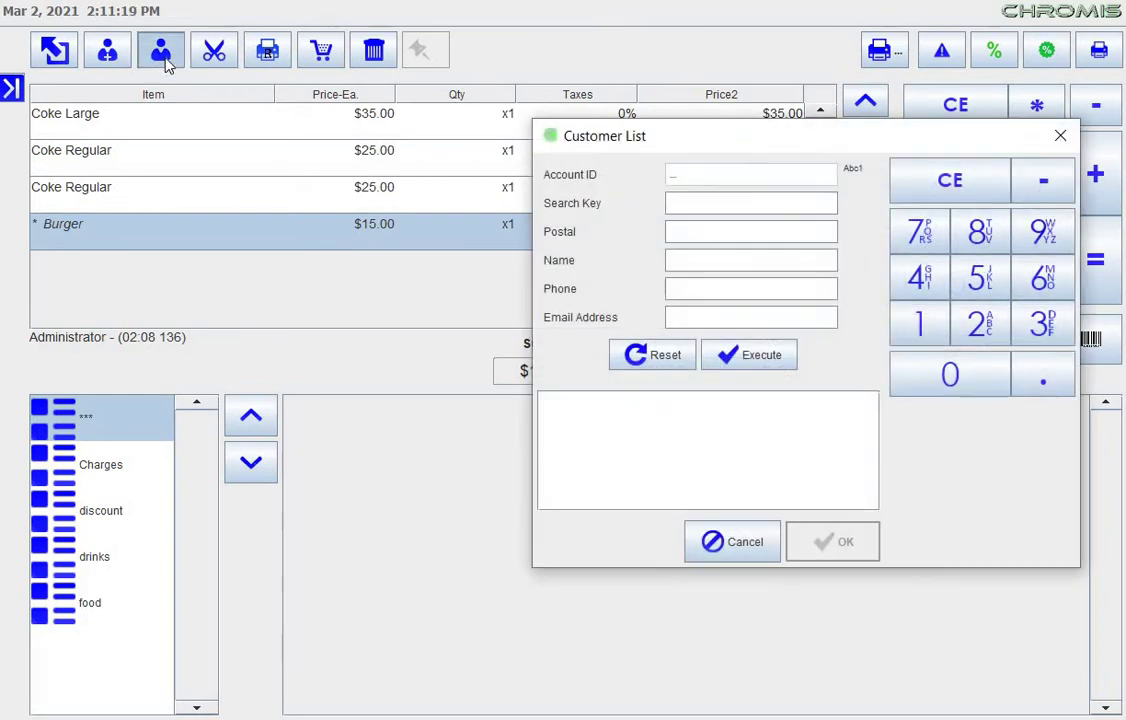
click(761, 364)
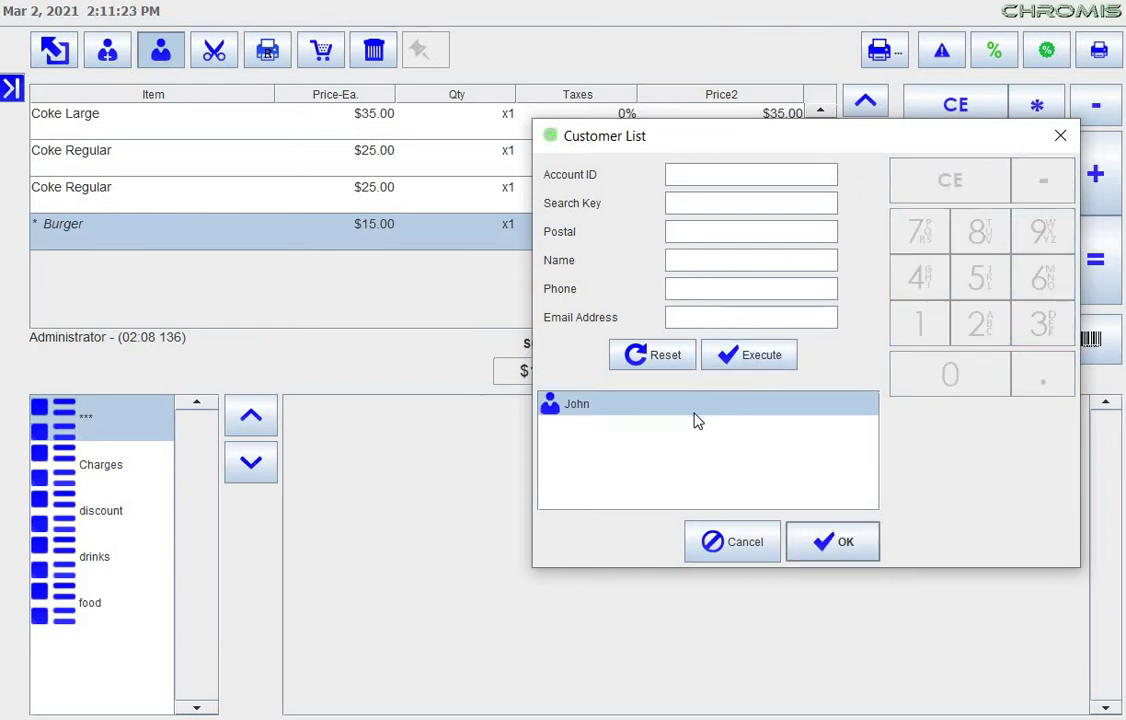
click(840, 548)
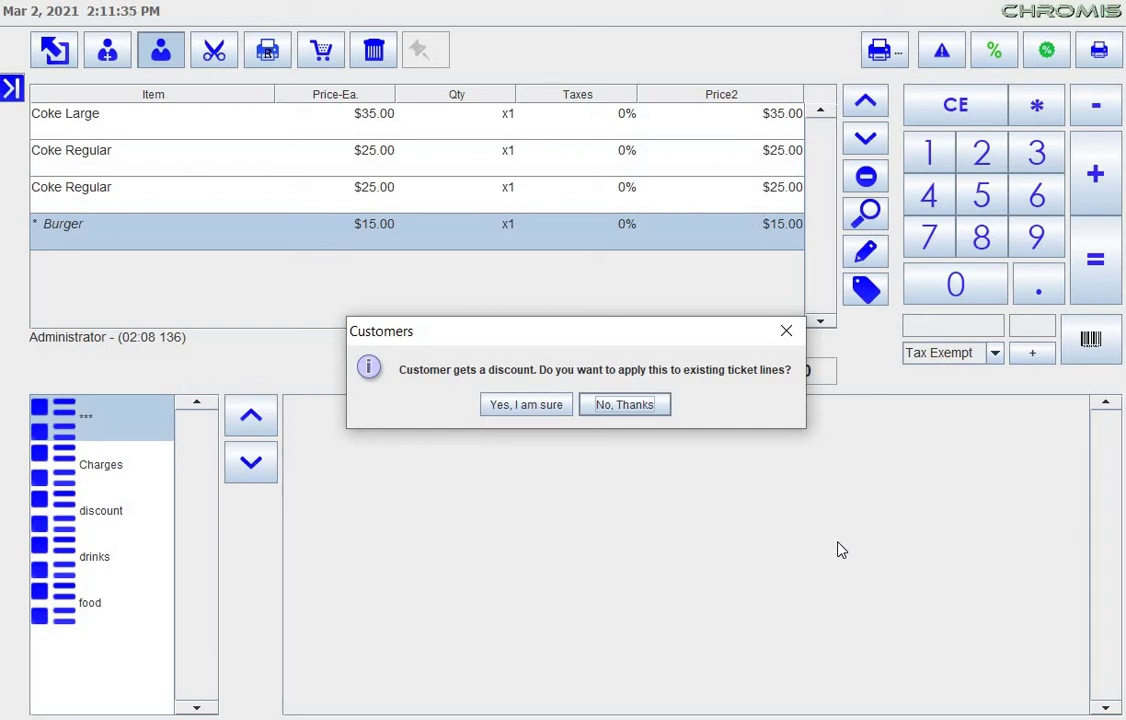
click(527, 405)
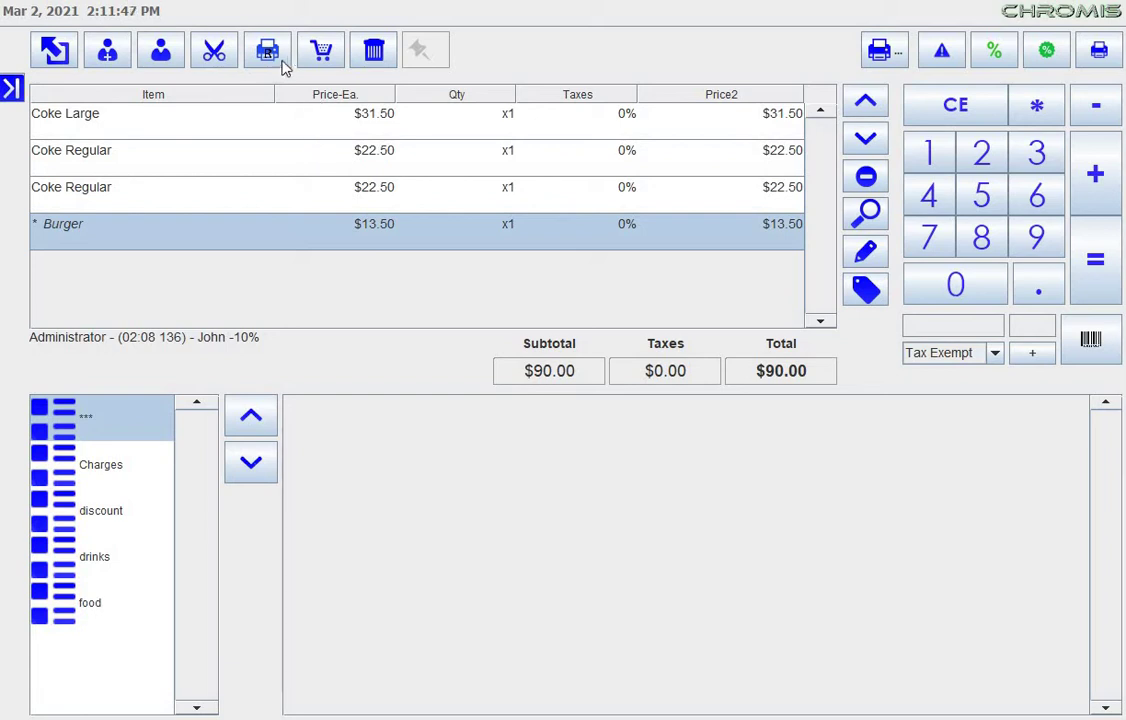
Examine how the receipt can be split by item, leave without splitting, and select the second Coke Regular line.
click(213, 52)
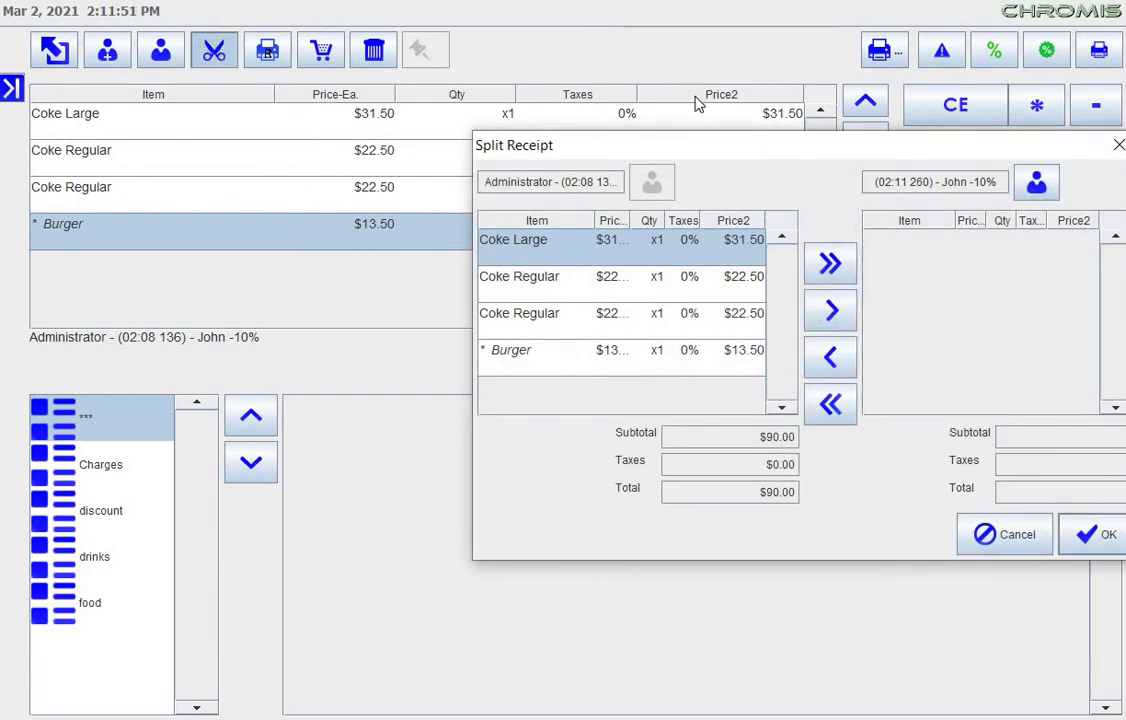
drag(676, 159, 490, 157)
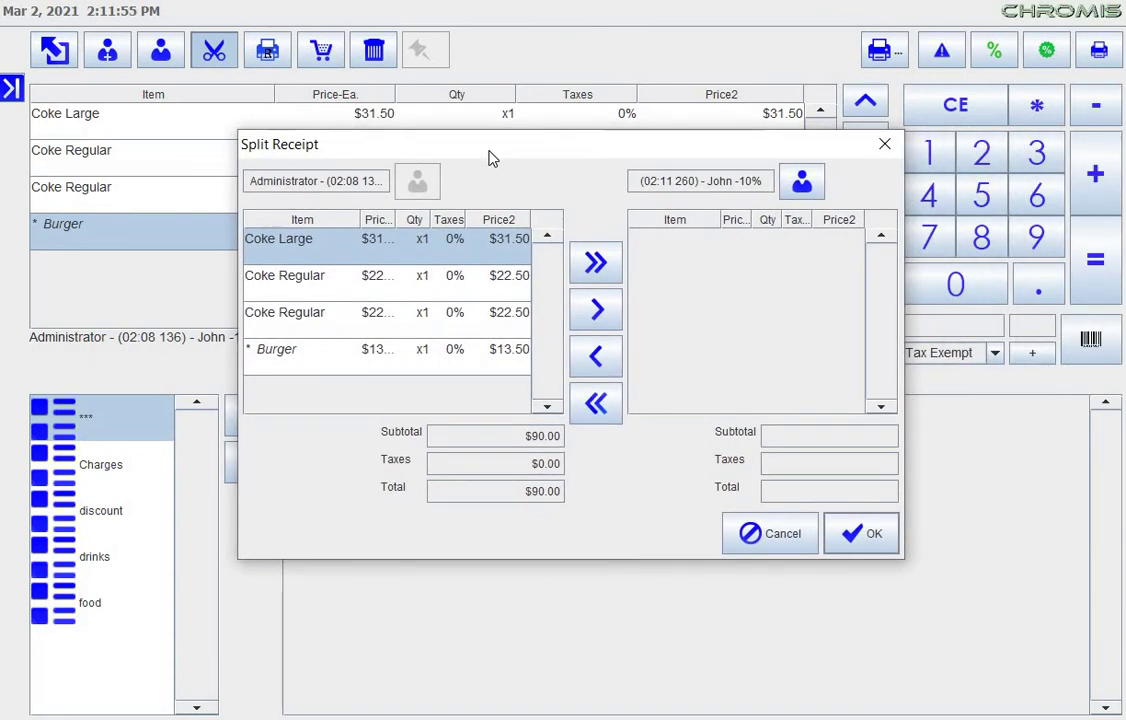
click(395, 314)
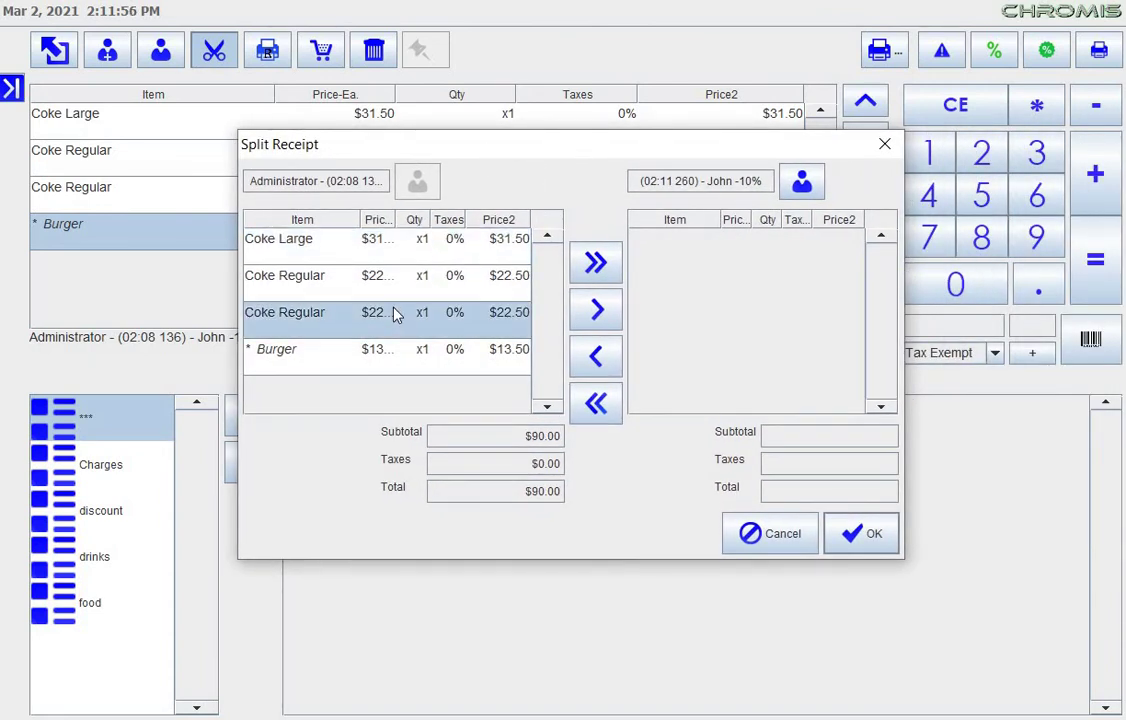
click(372, 362)
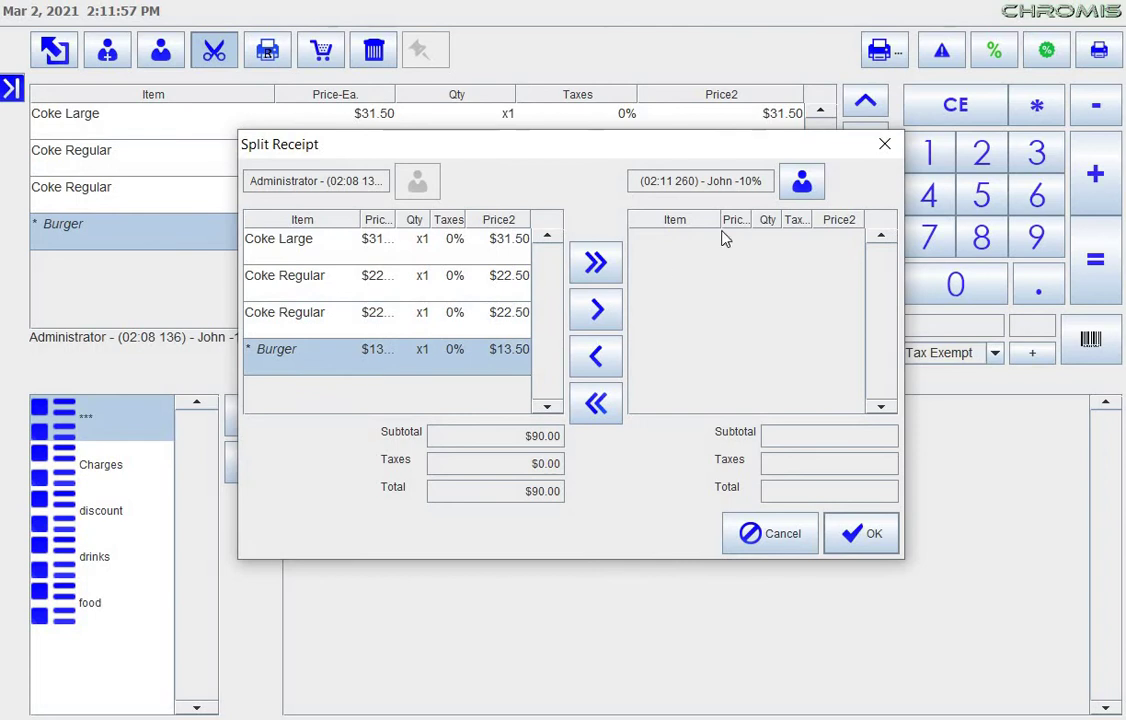
click(884, 146)
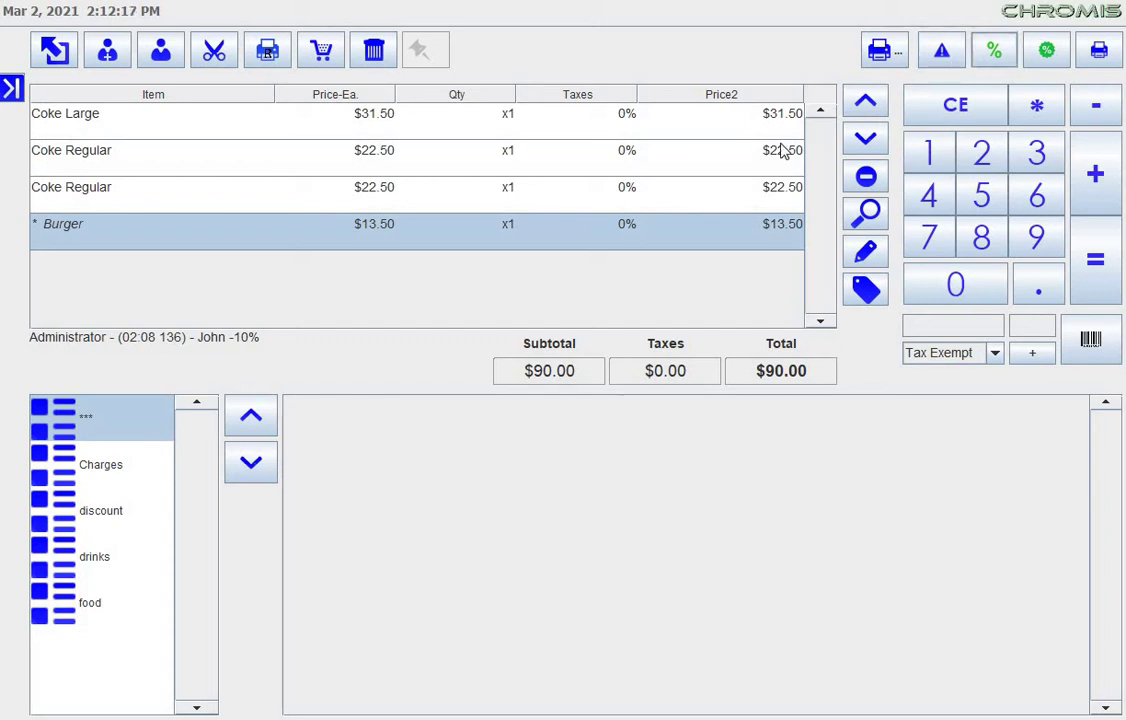
click(708, 162)
click(682, 192)
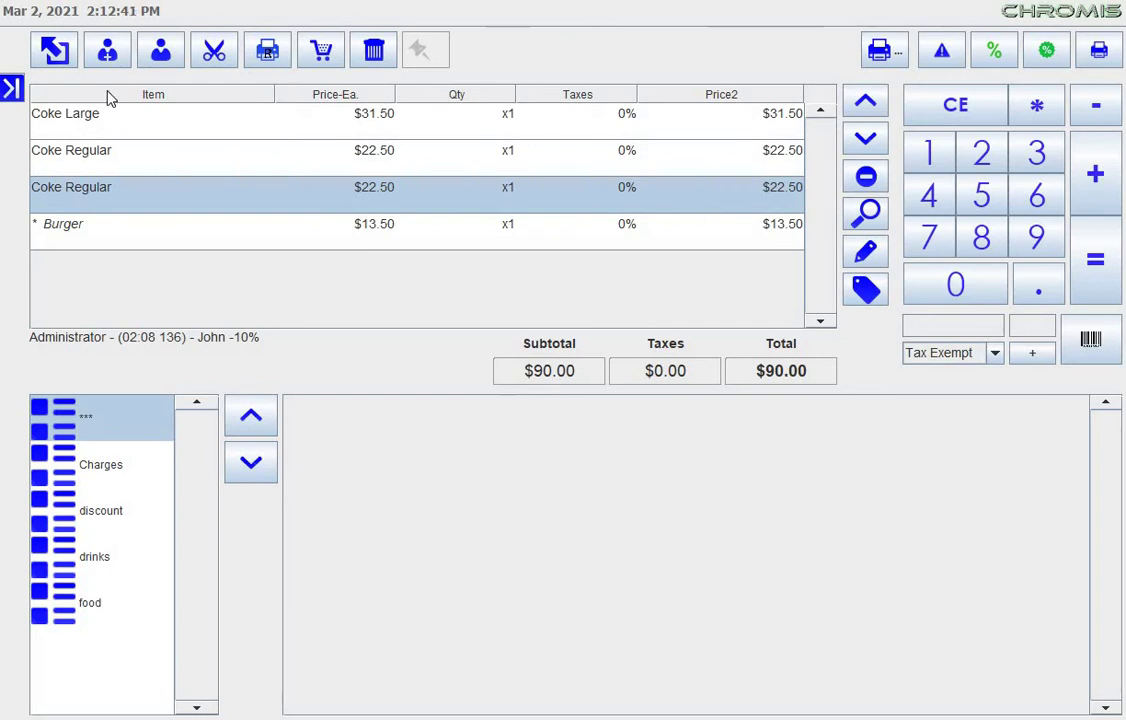
Examine the reason options in the Stock Movement form, leaving (In) Purchase selected, and open the Close Cash report.
click(12, 88)
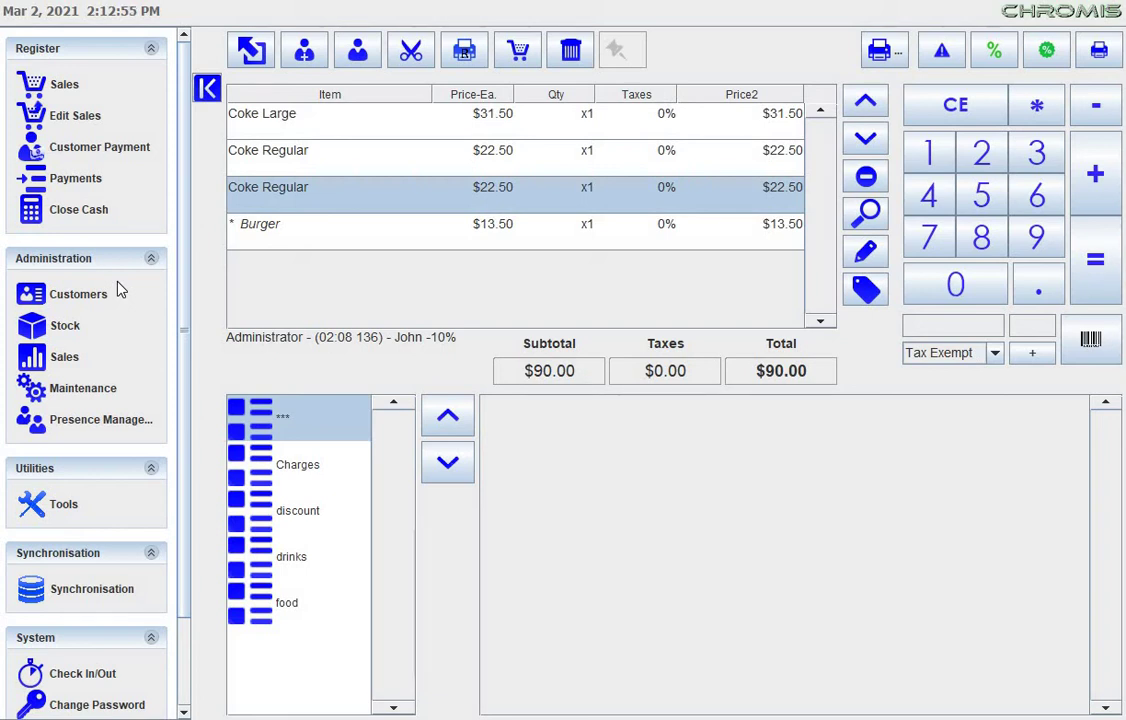
click(64, 326)
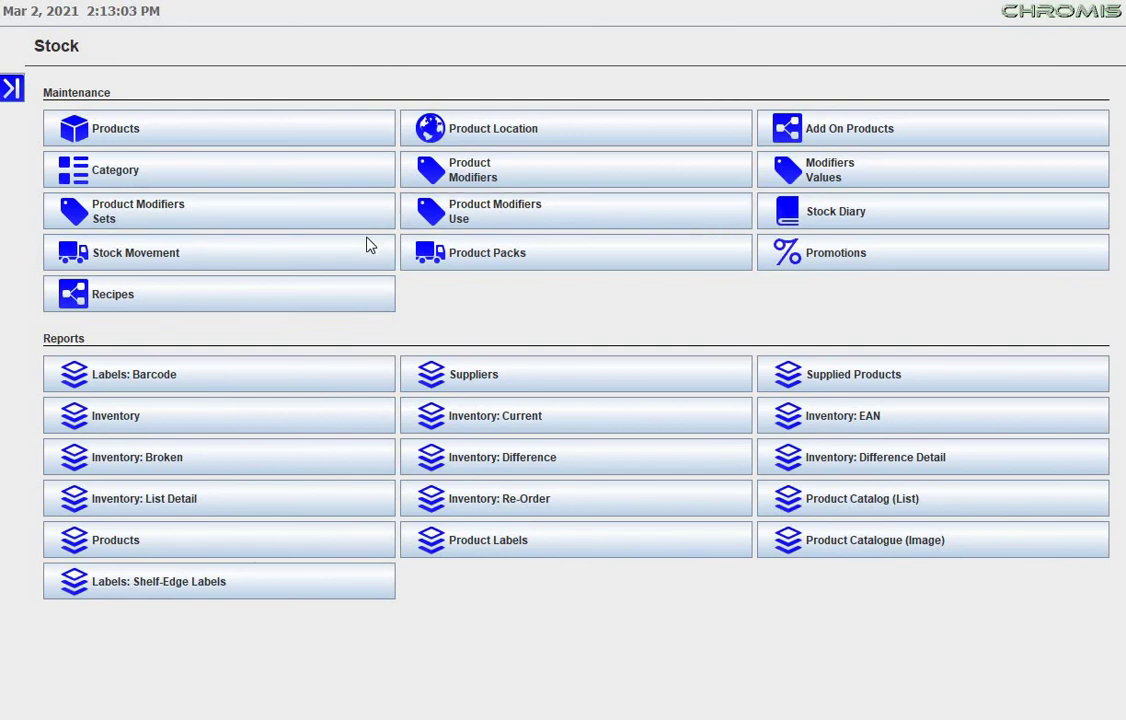
click(349, 259)
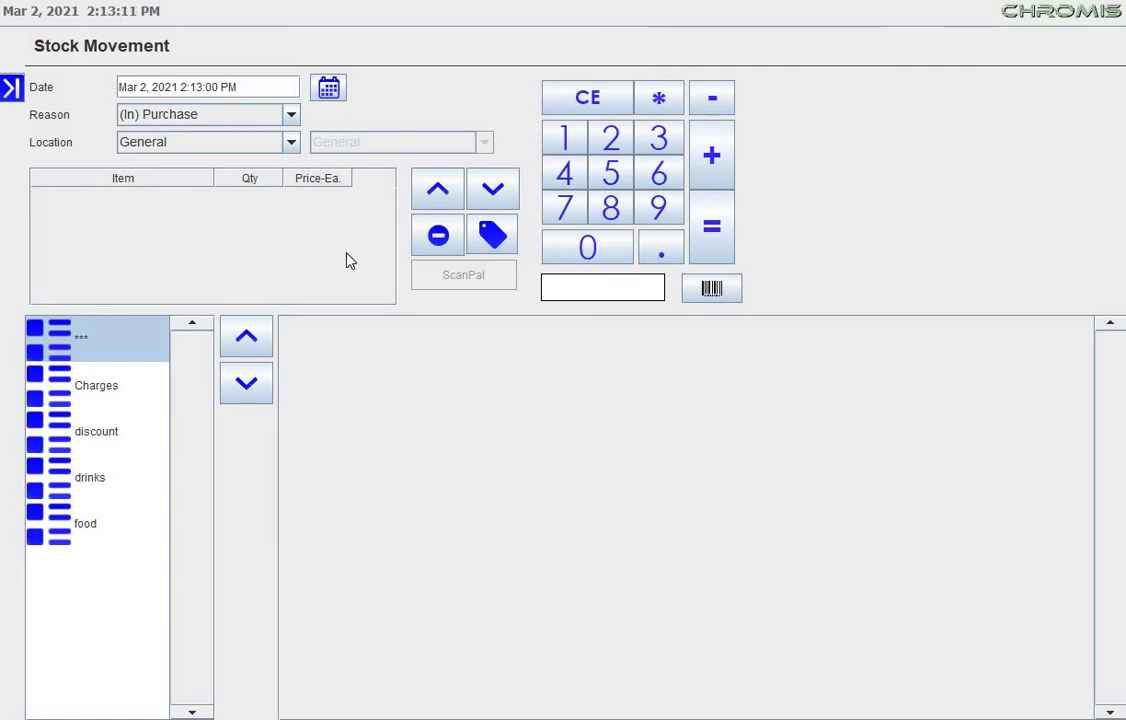
click(289, 116)
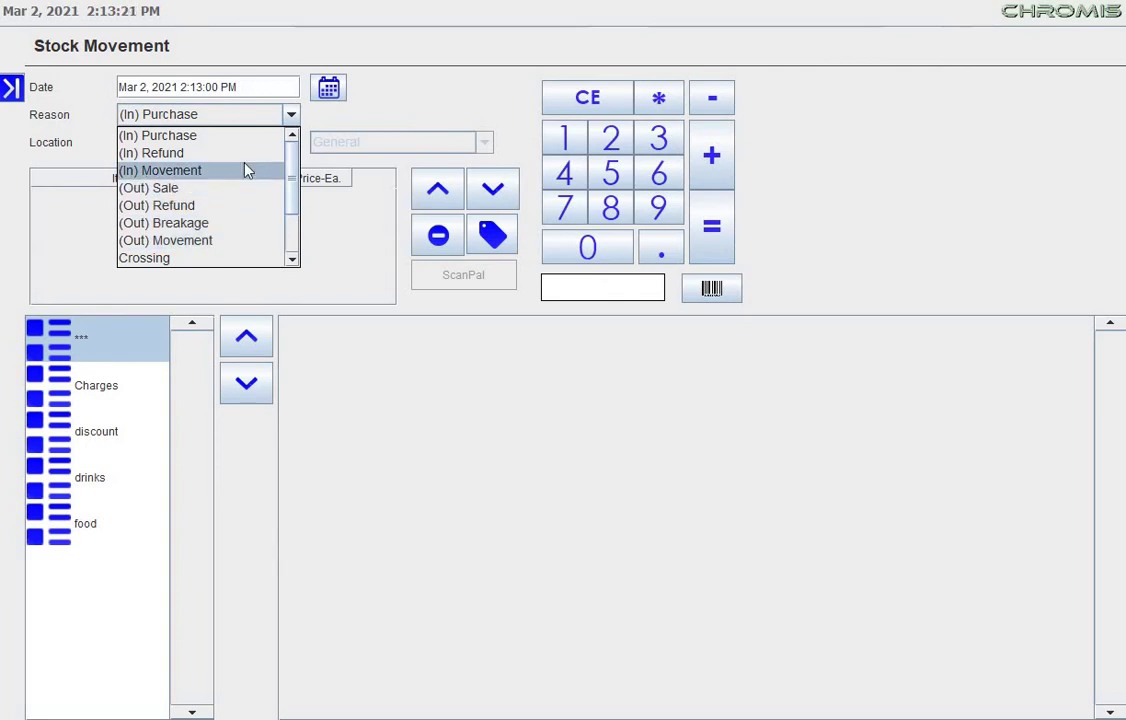
click(420, 382)
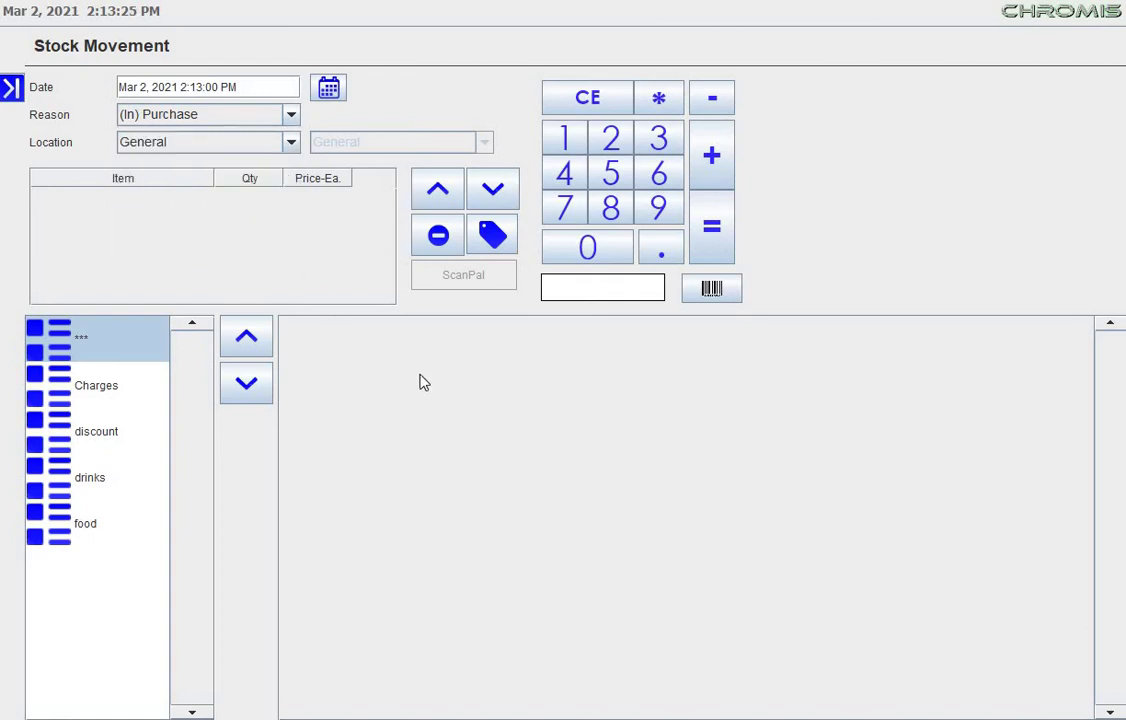
click(13, 89)
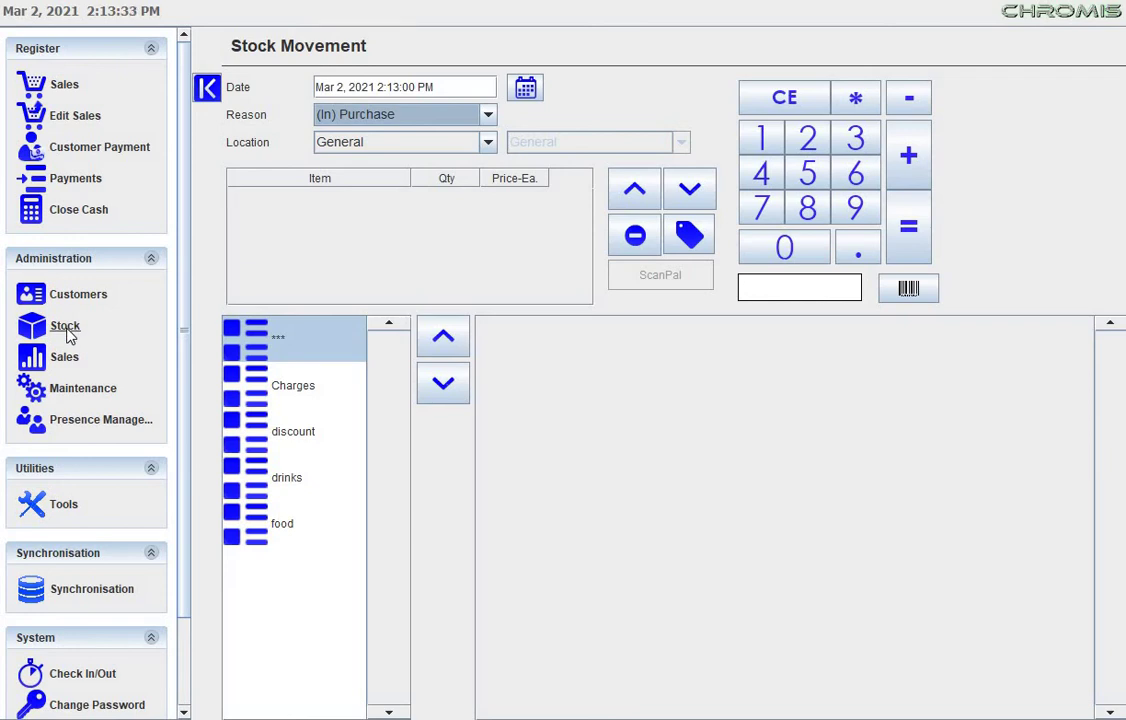
click(86, 218)
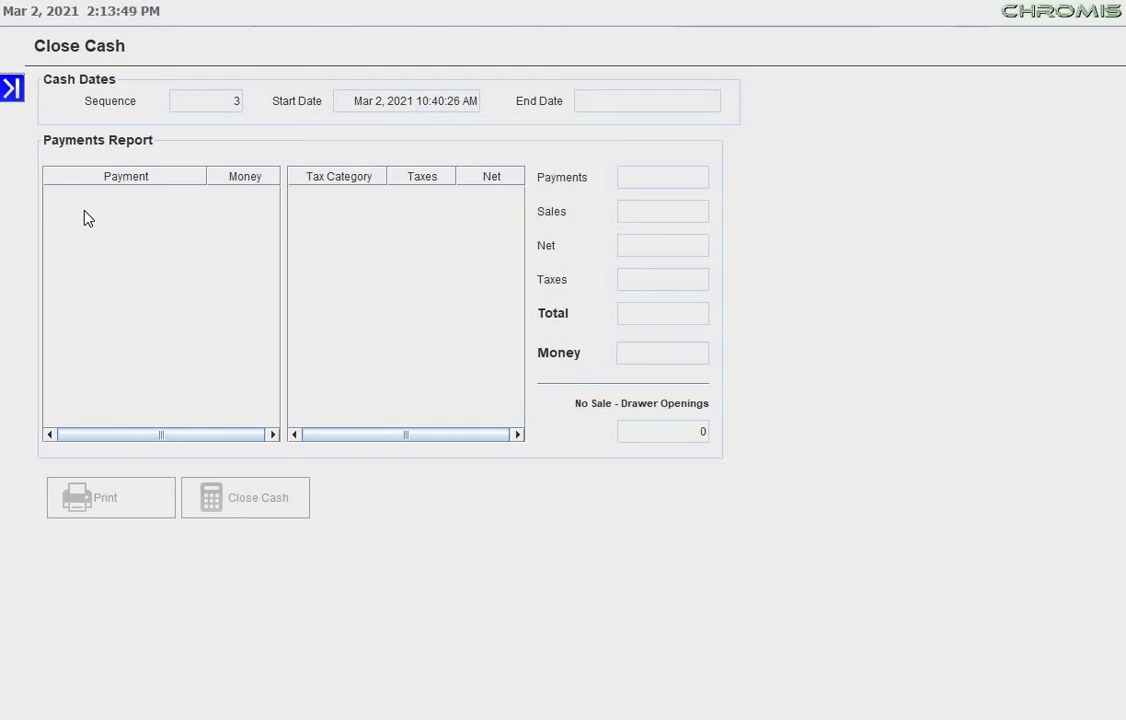
Return to the sales screen and recall the parked ticket for the customer.
click(12, 88)
click(58, 156)
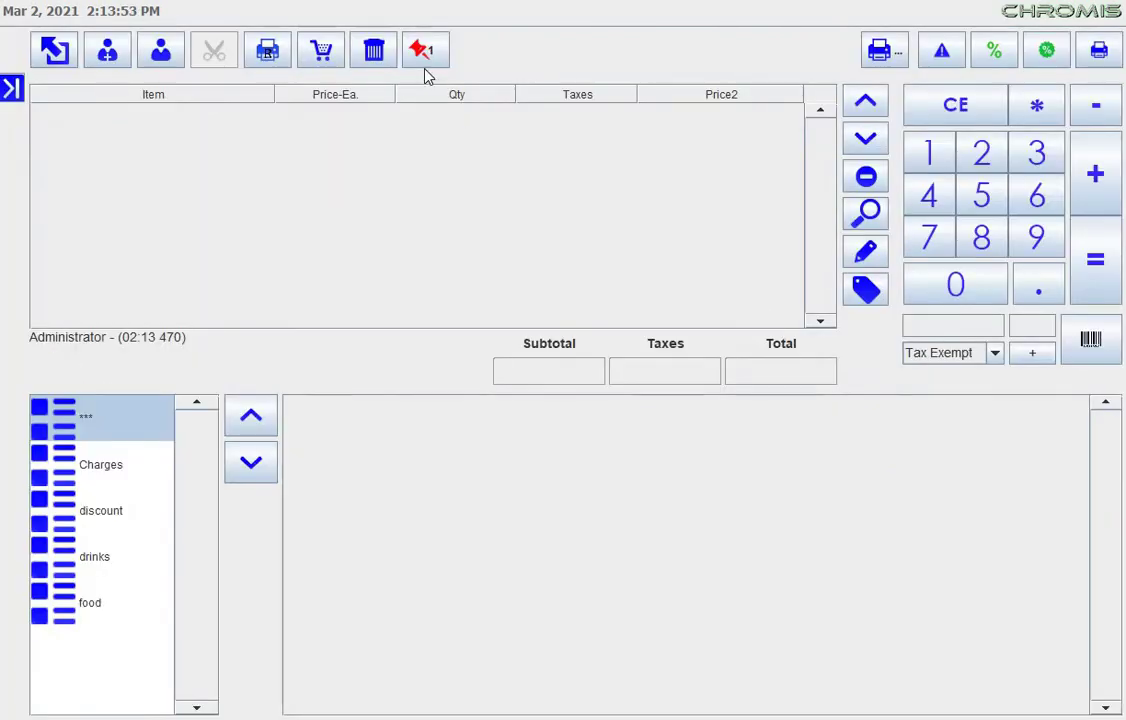
click(424, 50)
click(700, 226)
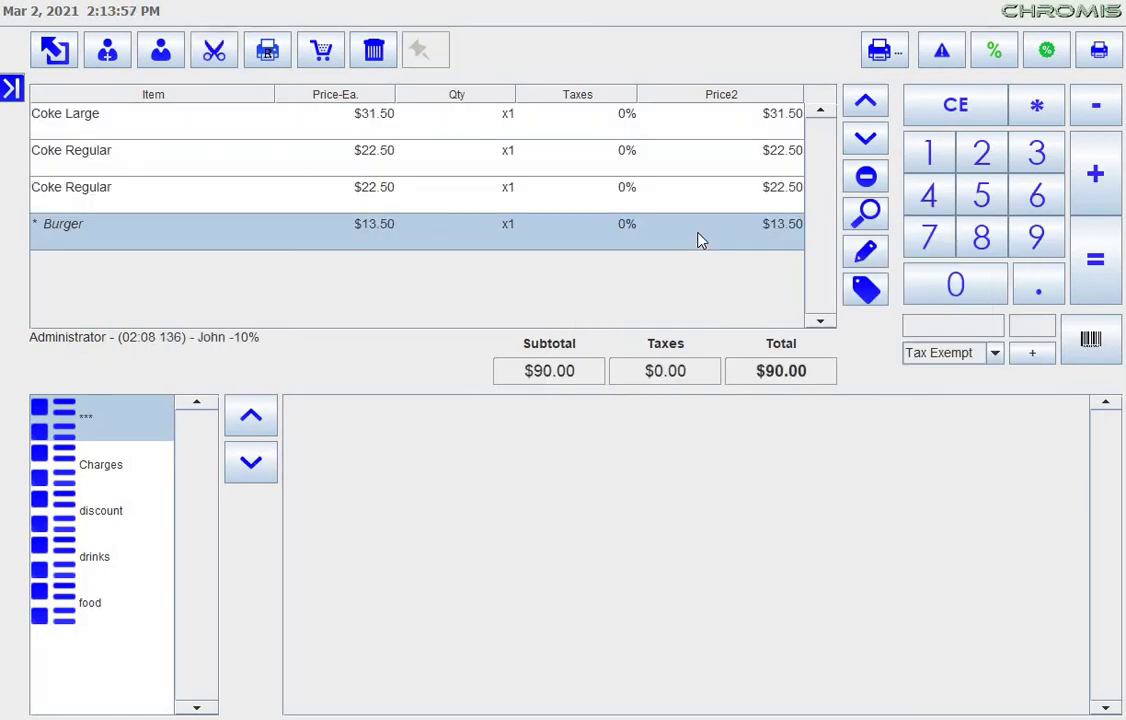
Toggle receipt printing and settle the ticket with an On Account payment.
key(equal)
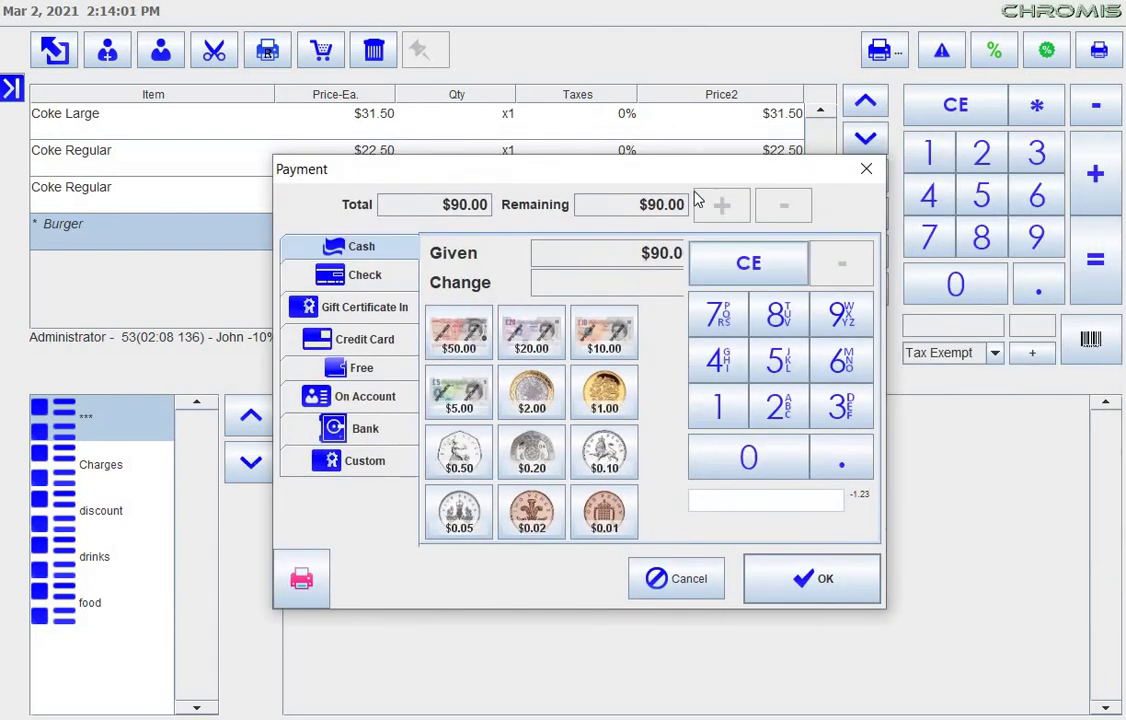
drag(673, 171, 637, 115)
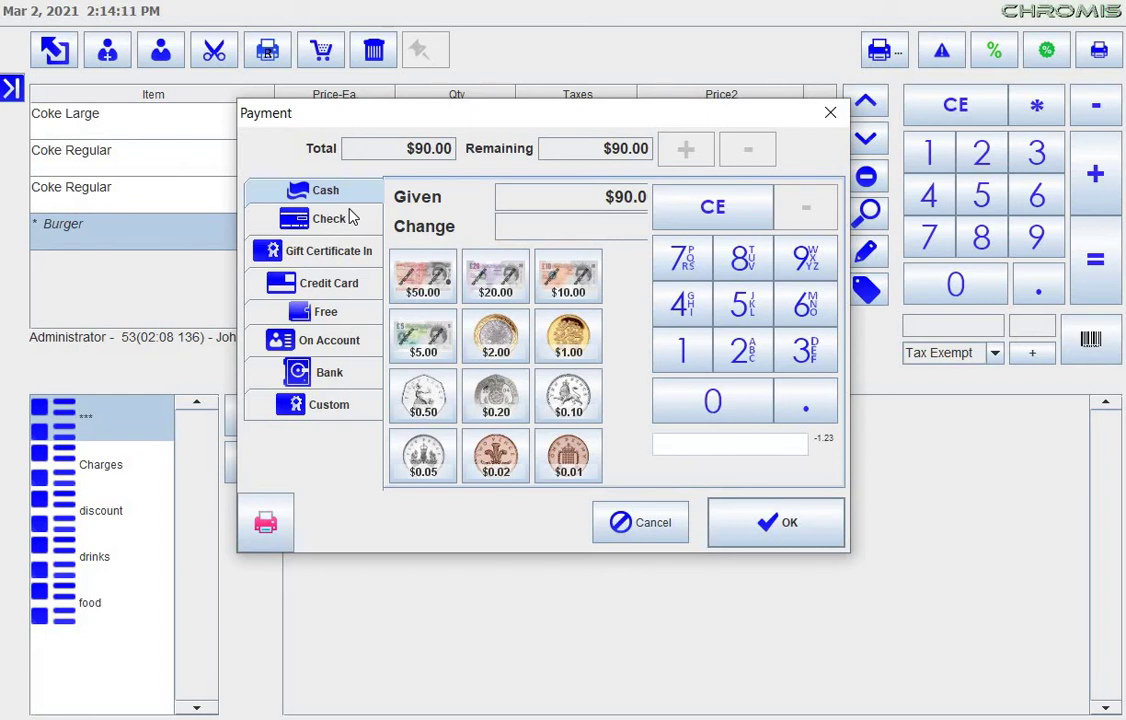
click(336, 343)
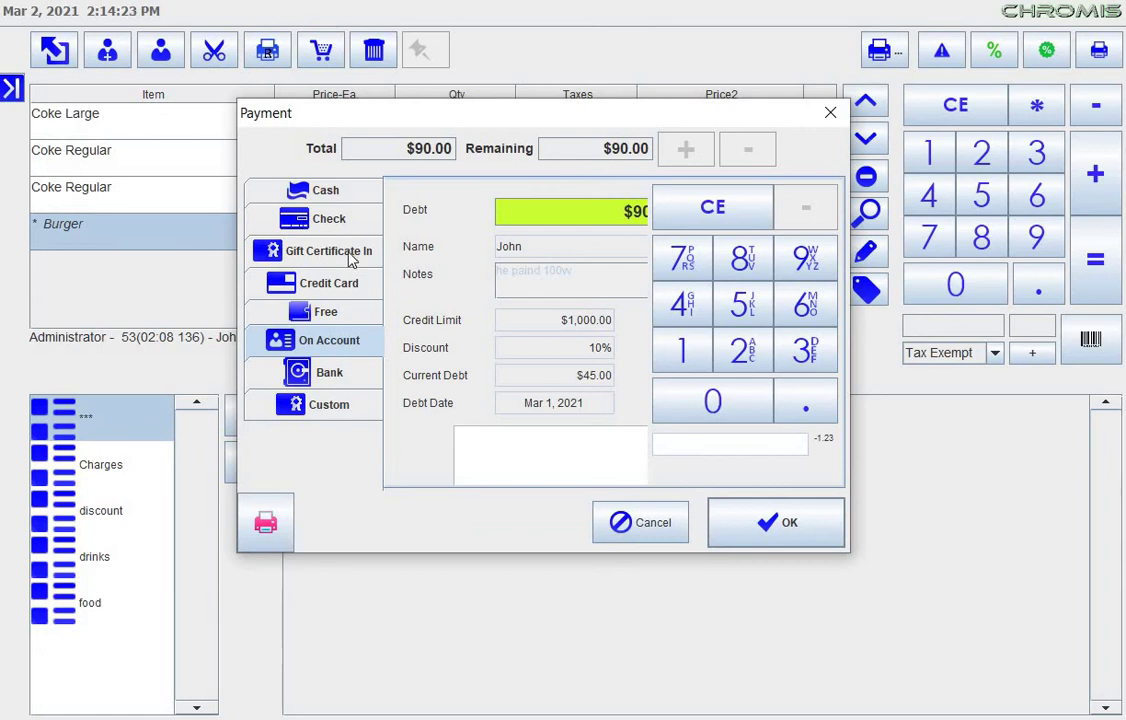
click(268, 520)
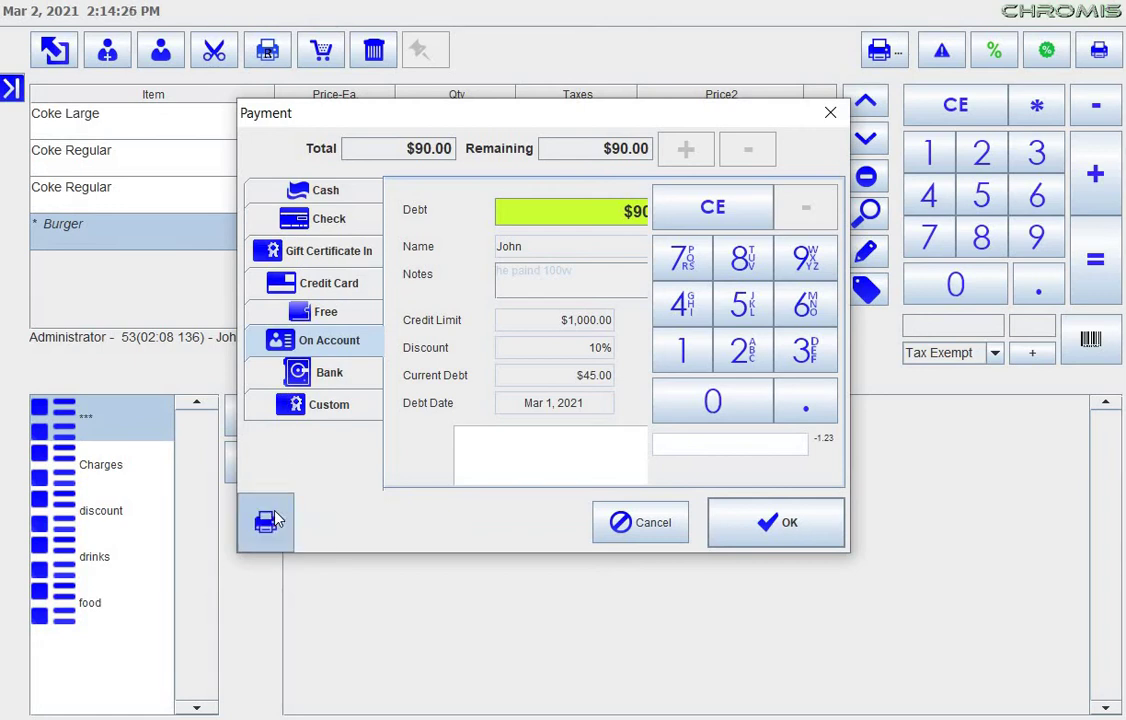
click(789, 524)
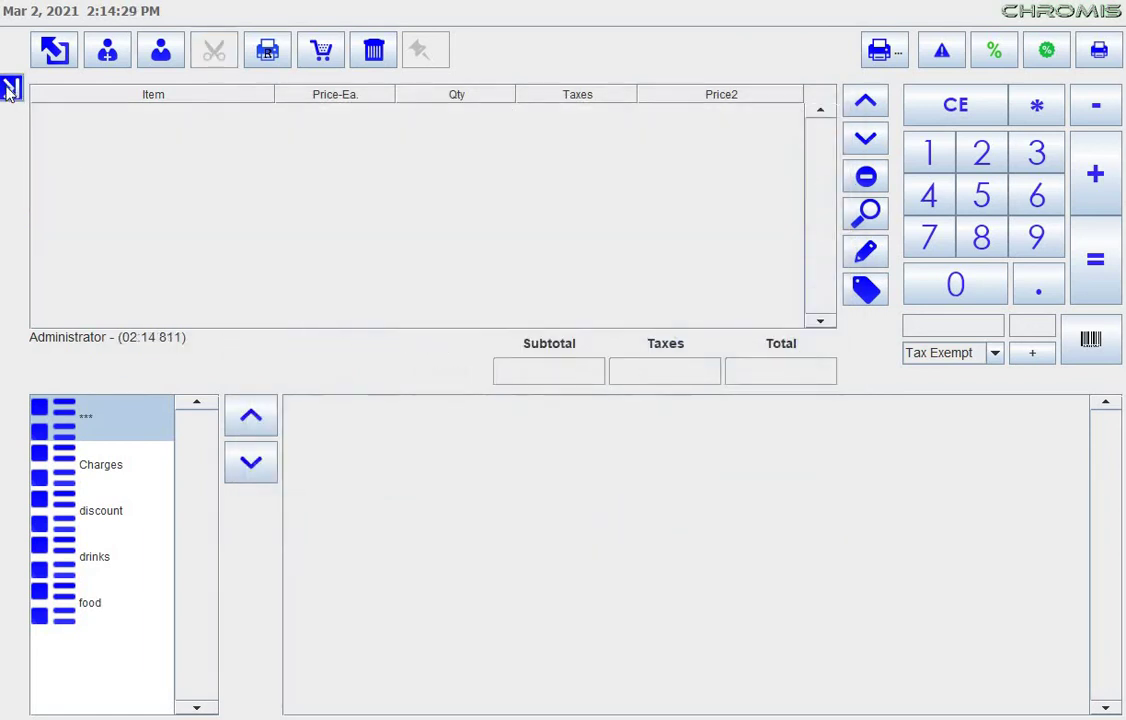
Look over the stock maintenance and report options, and review the Close Cash payments report.
click(11, 89)
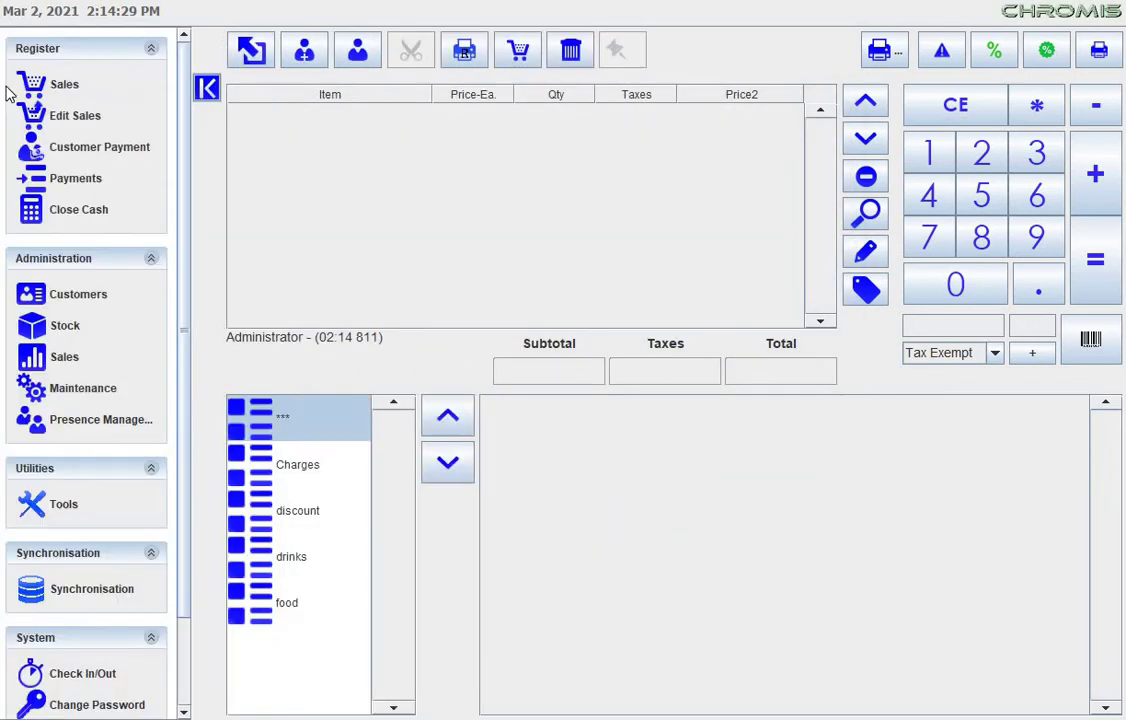
click(64, 325)
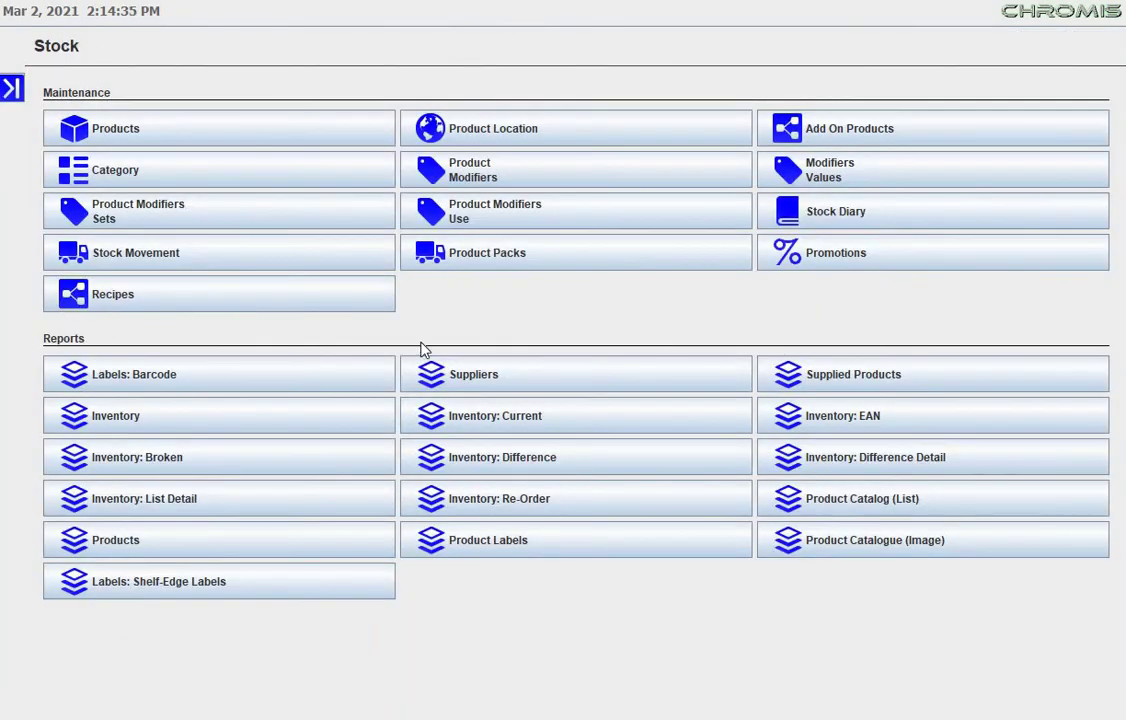
click(13, 88)
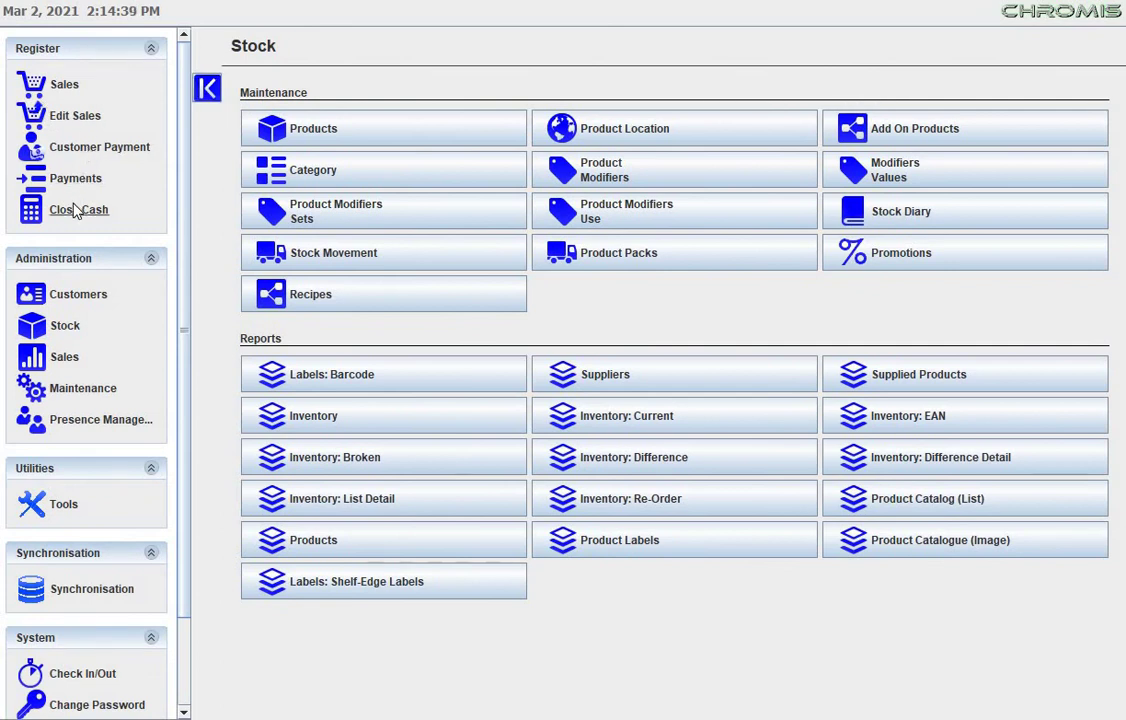
click(76, 210)
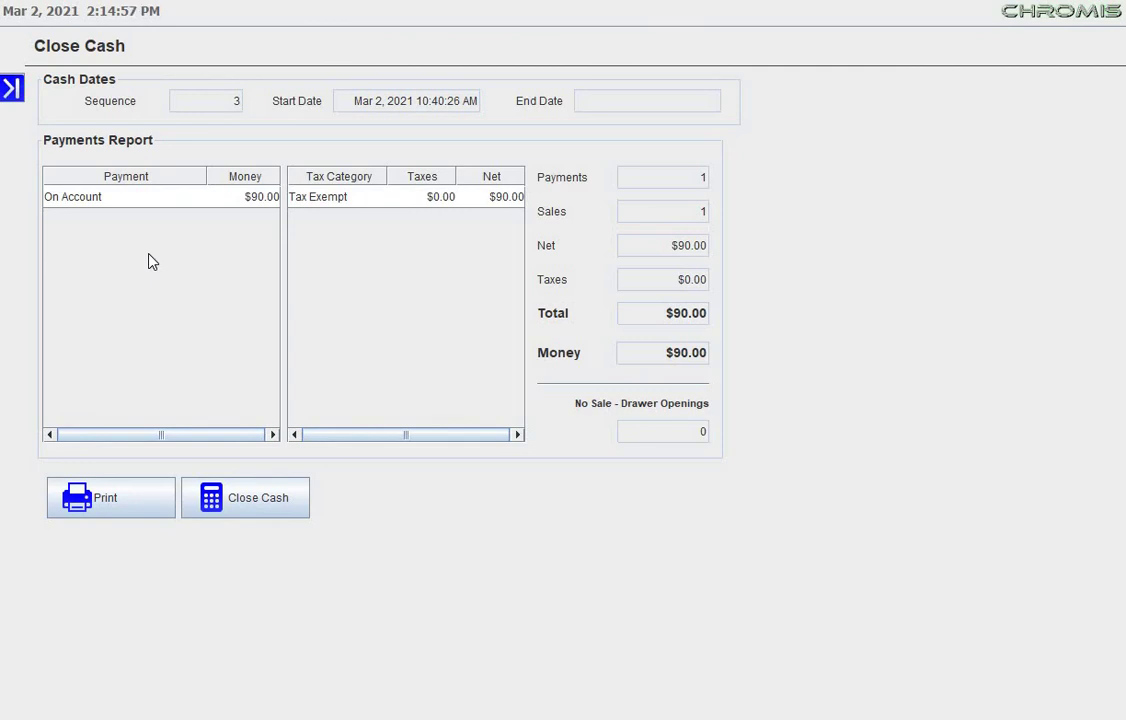
Open the employee Check In/Out screen from the system section.
click(21, 100)
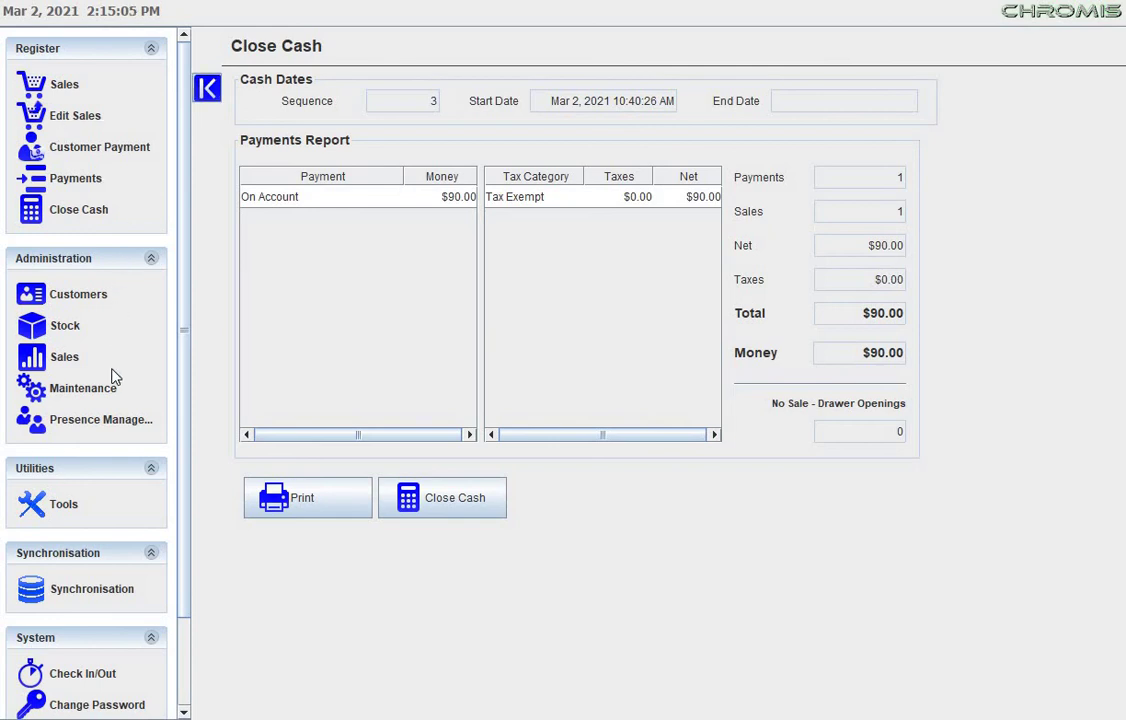
scroll(113, 377, down, 3)
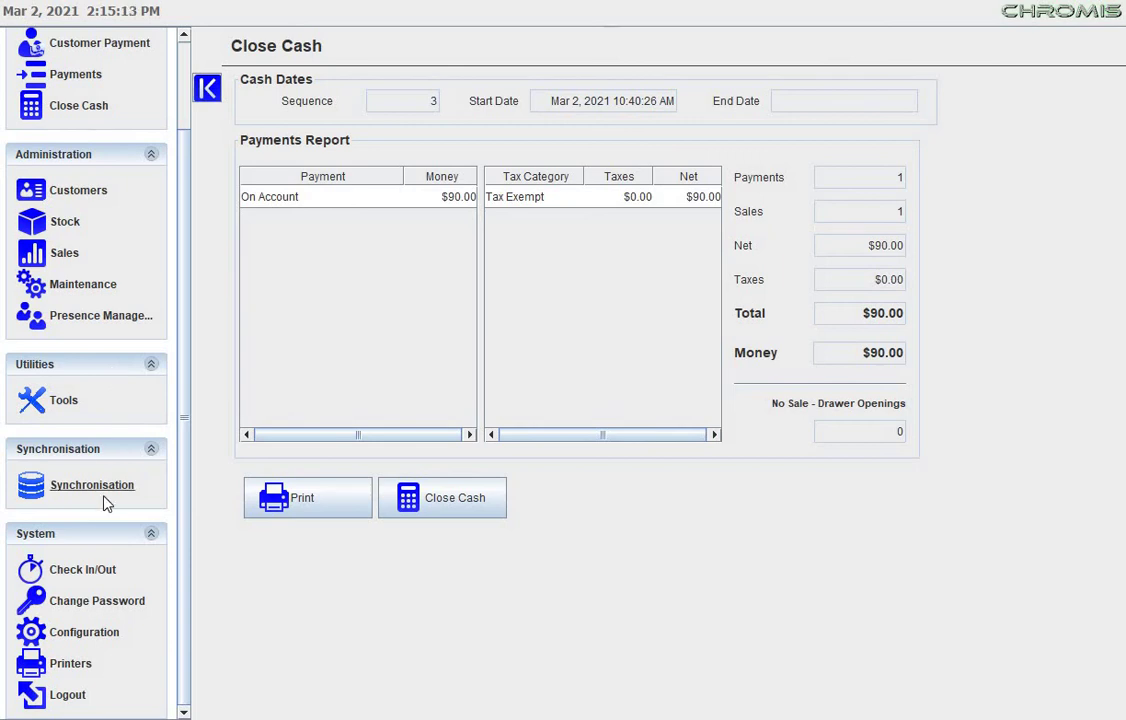
click(93, 537)
click(83, 573)
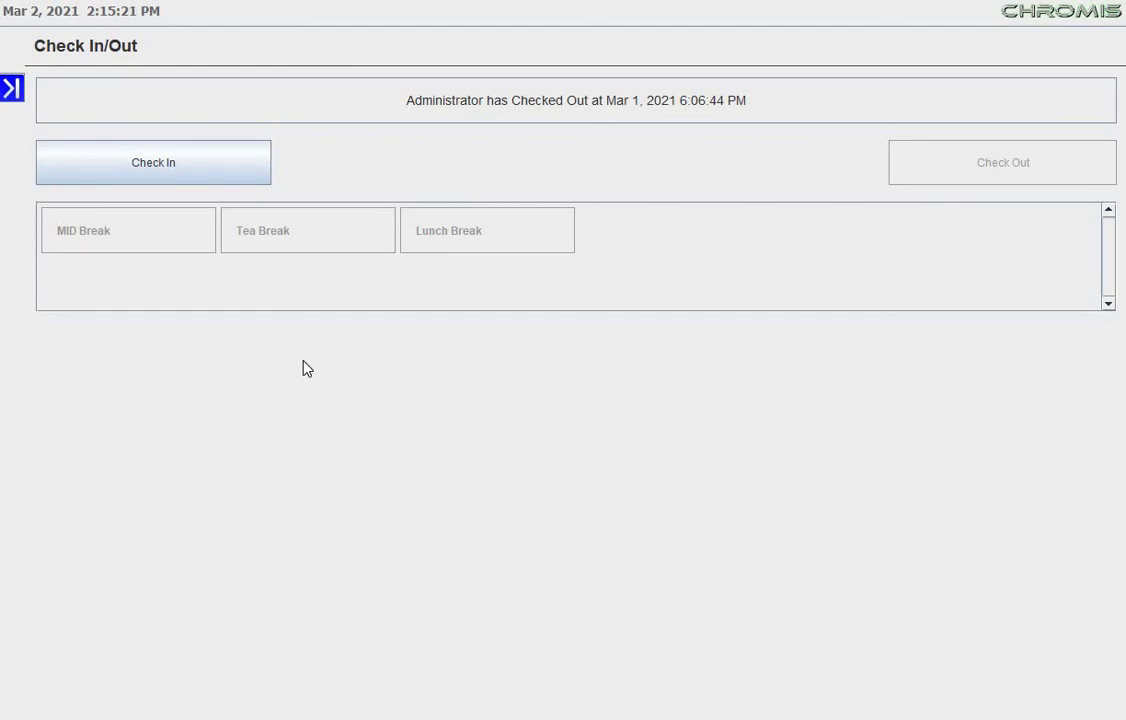
Check the Administrator in for the shift and check them out again.
click(219, 160)
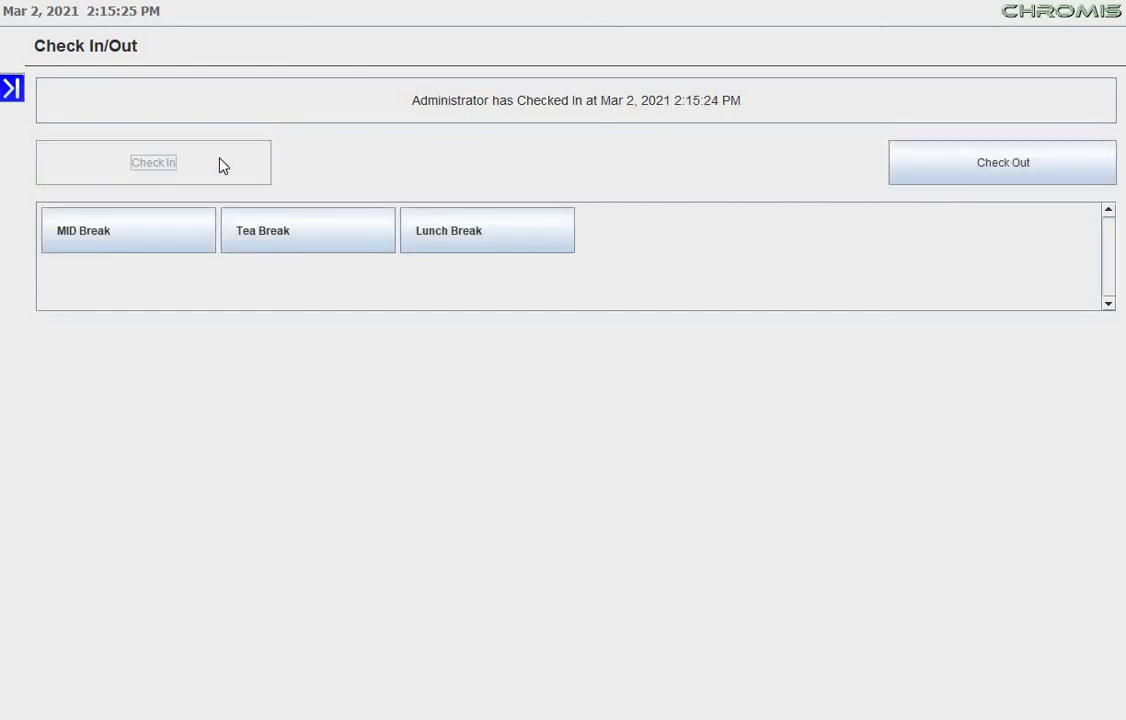
click(927, 164)
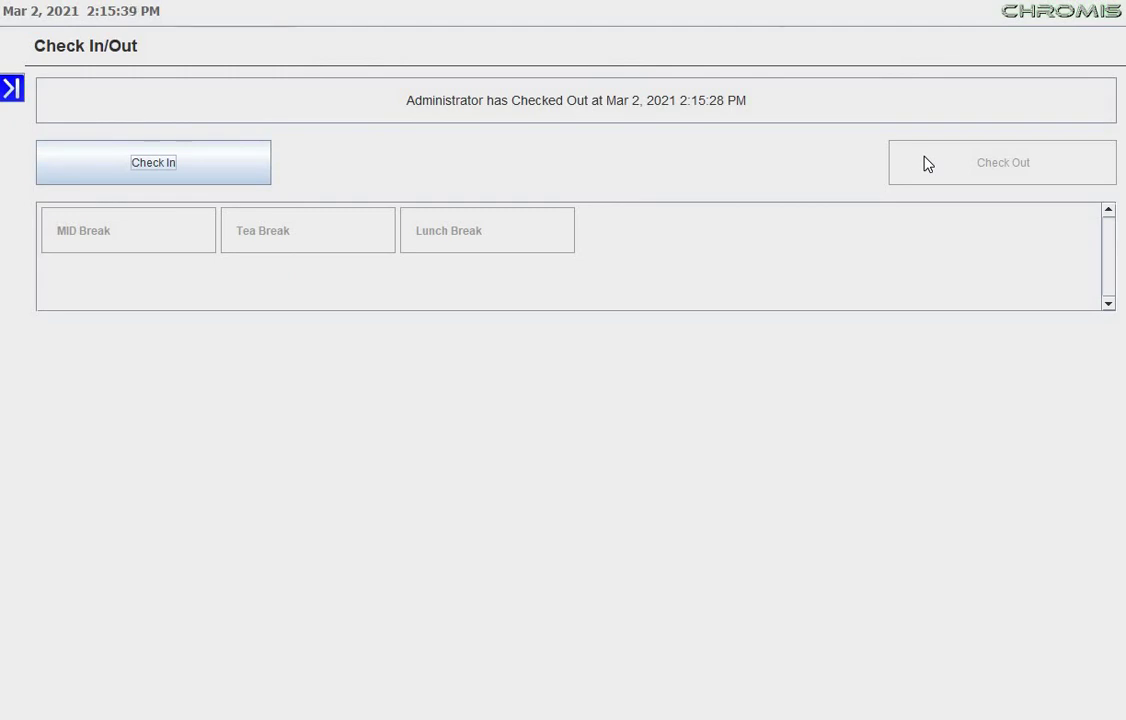
Open the Sales administration page and look over its reports and charts, including Product Sales, Top 10 Sales and Best Sellers.
click(11, 87)
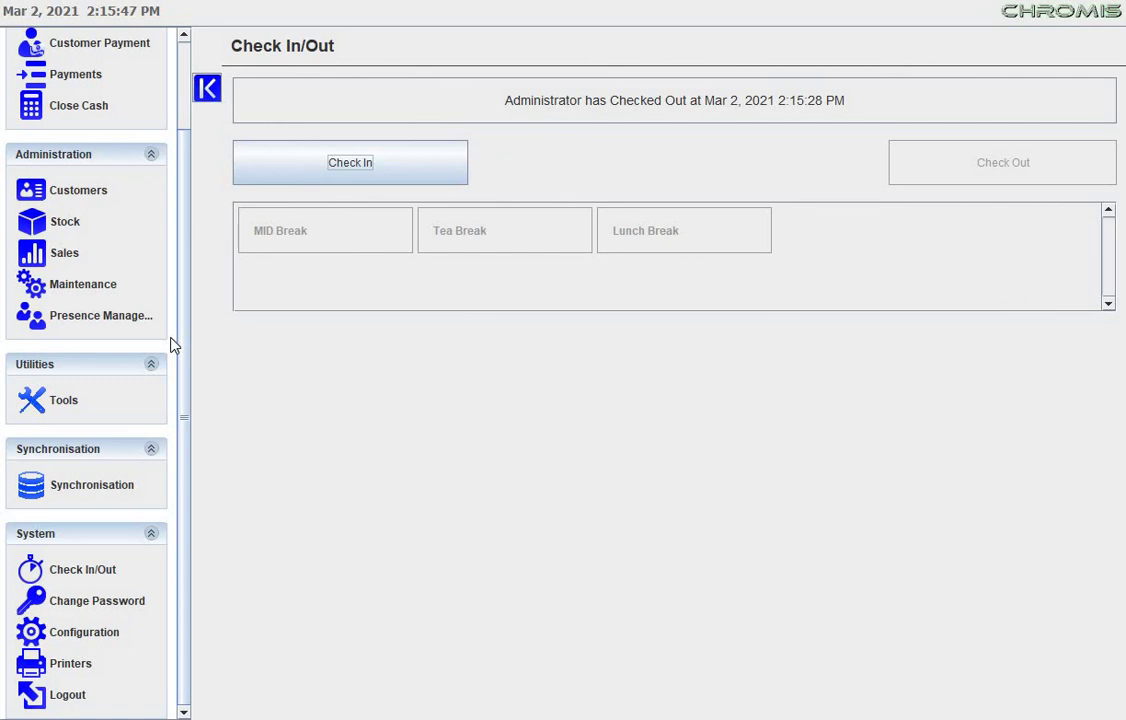
scroll(170, 344, up, 3)
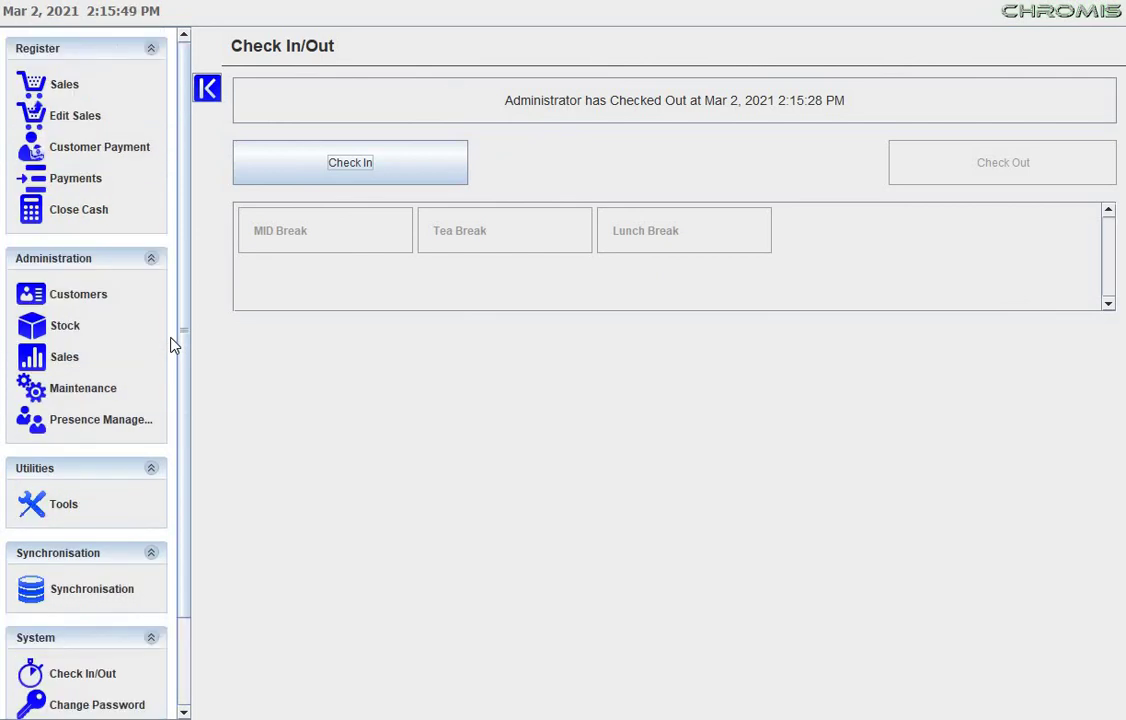
click(68, 355)
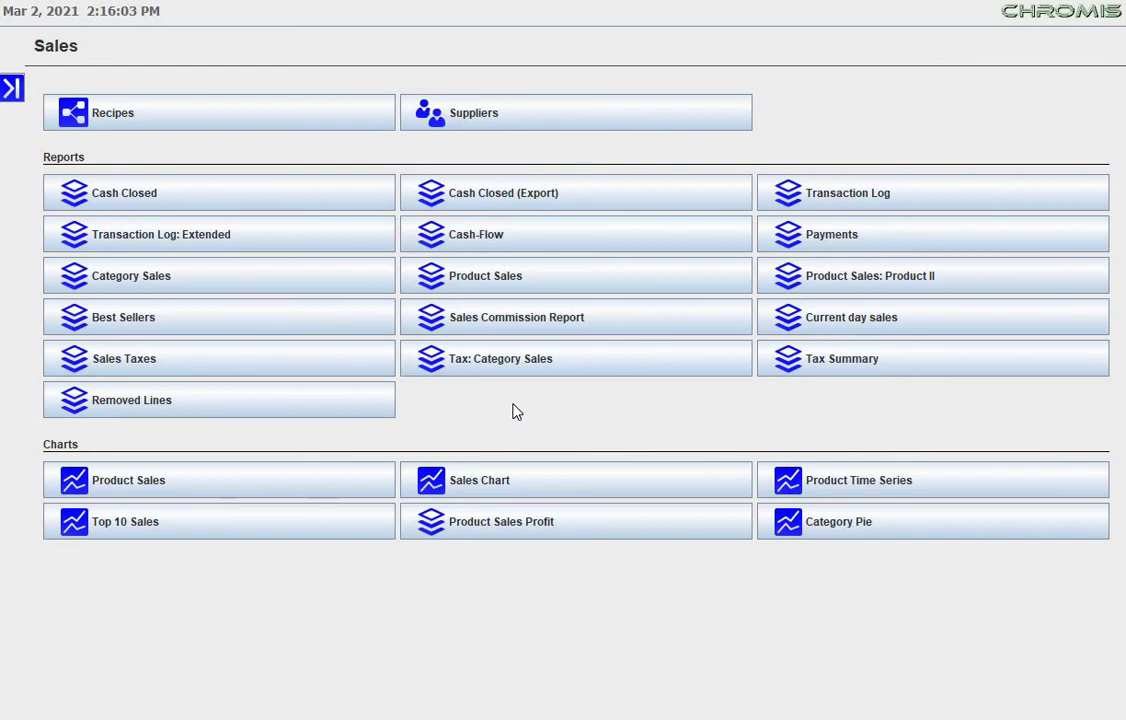
click(312, 488)
click(279, 532)
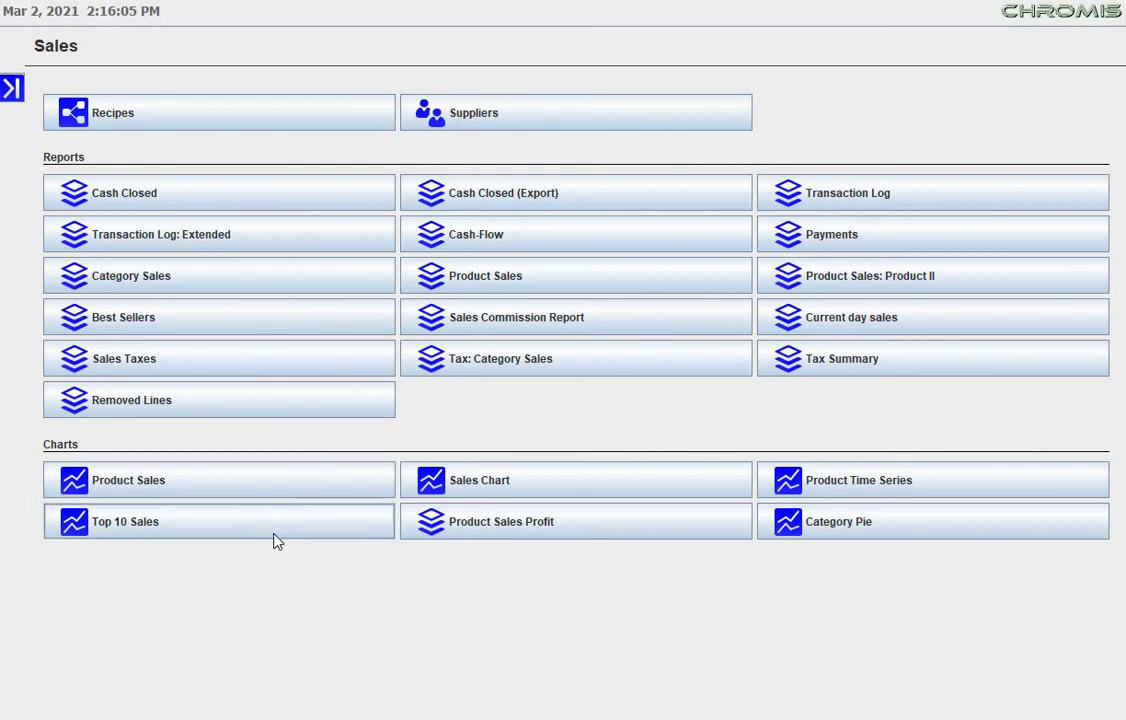
click(314, 316)
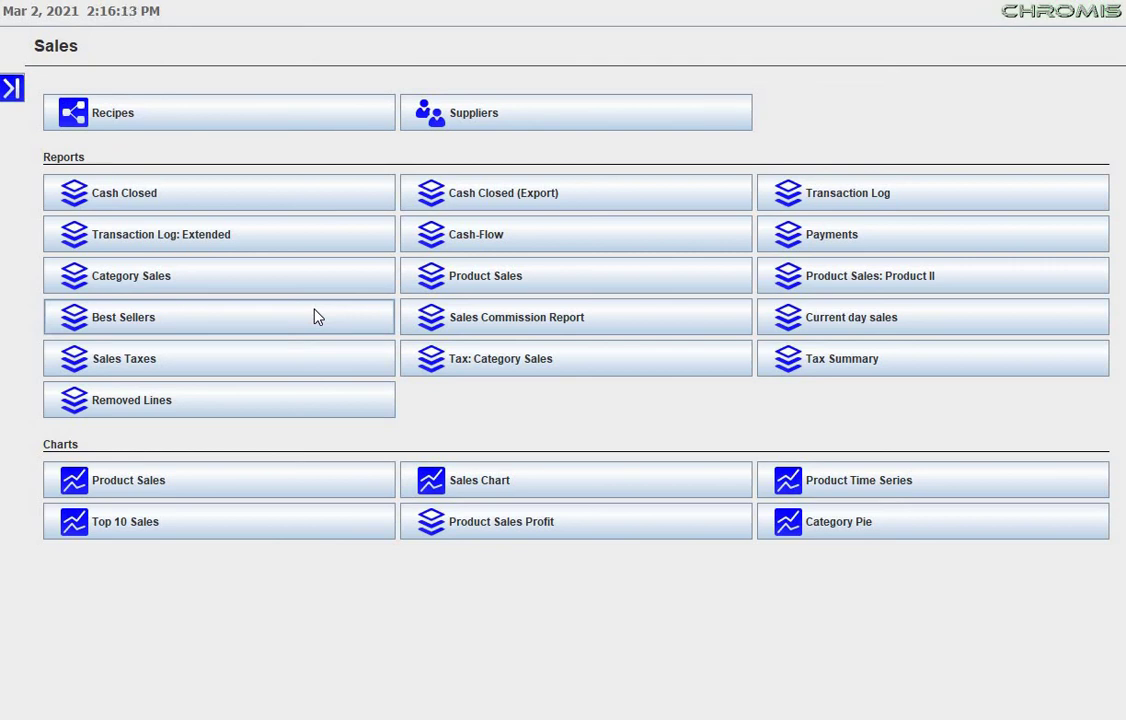
Look over the Stock administration options and open the system Configuration screen.
click(10, 88)
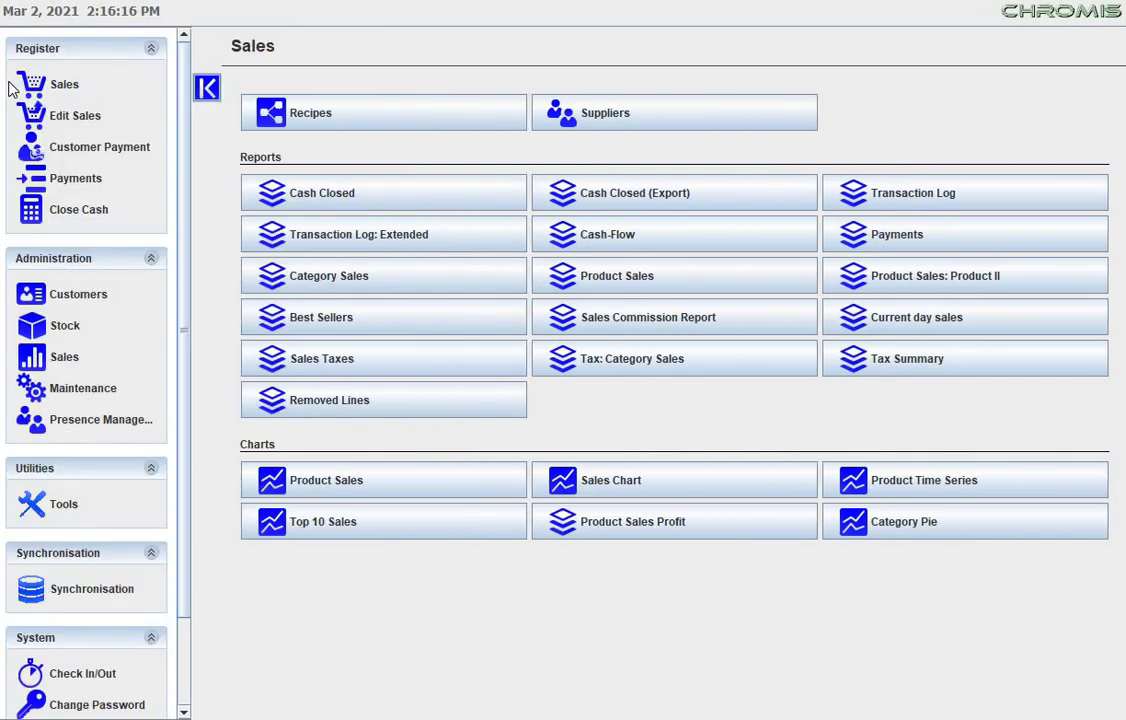
click(60, 326)
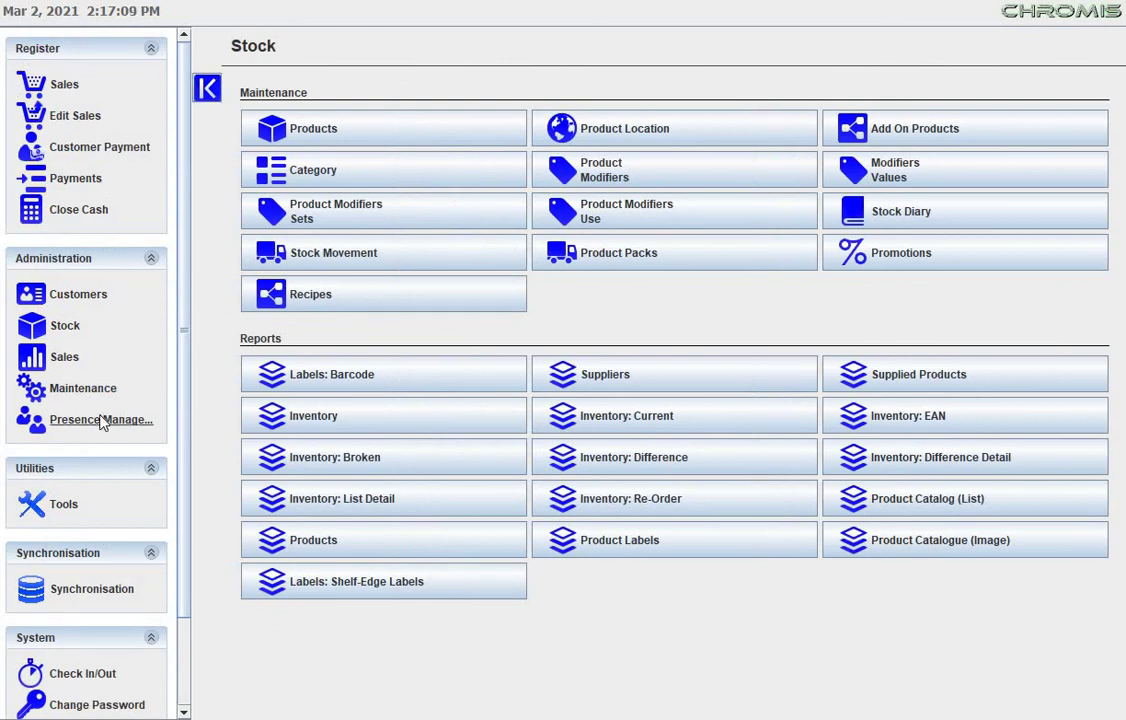
scroll(100, 422, down, 3)
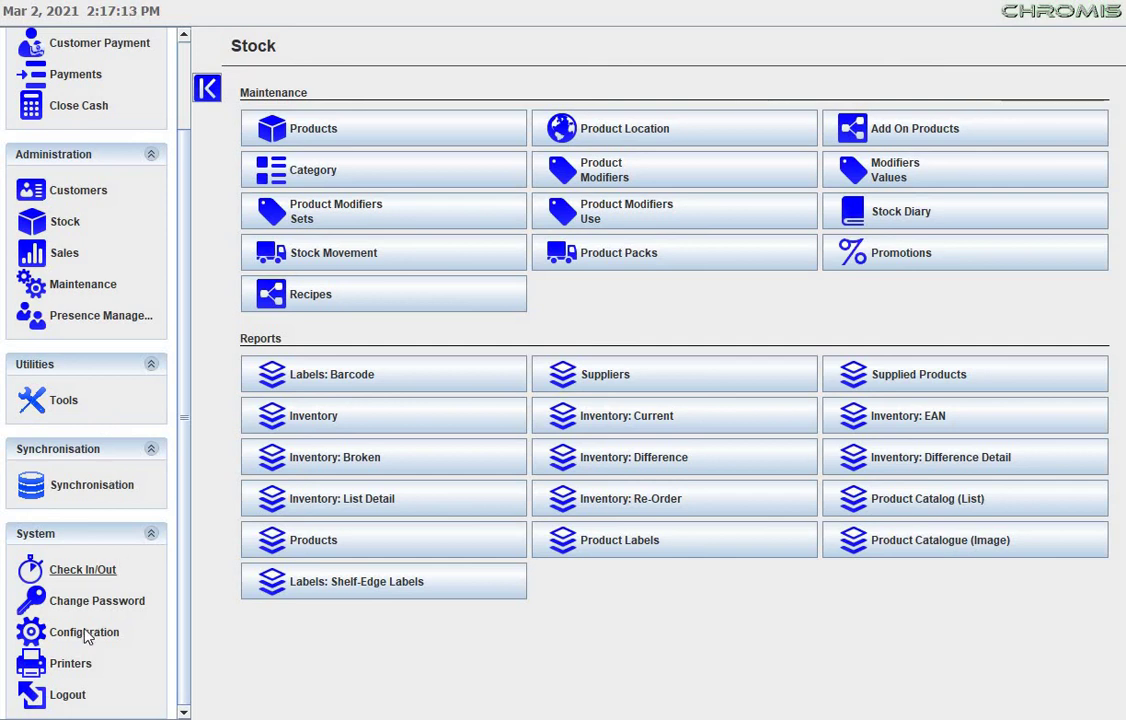
click(86, 633)
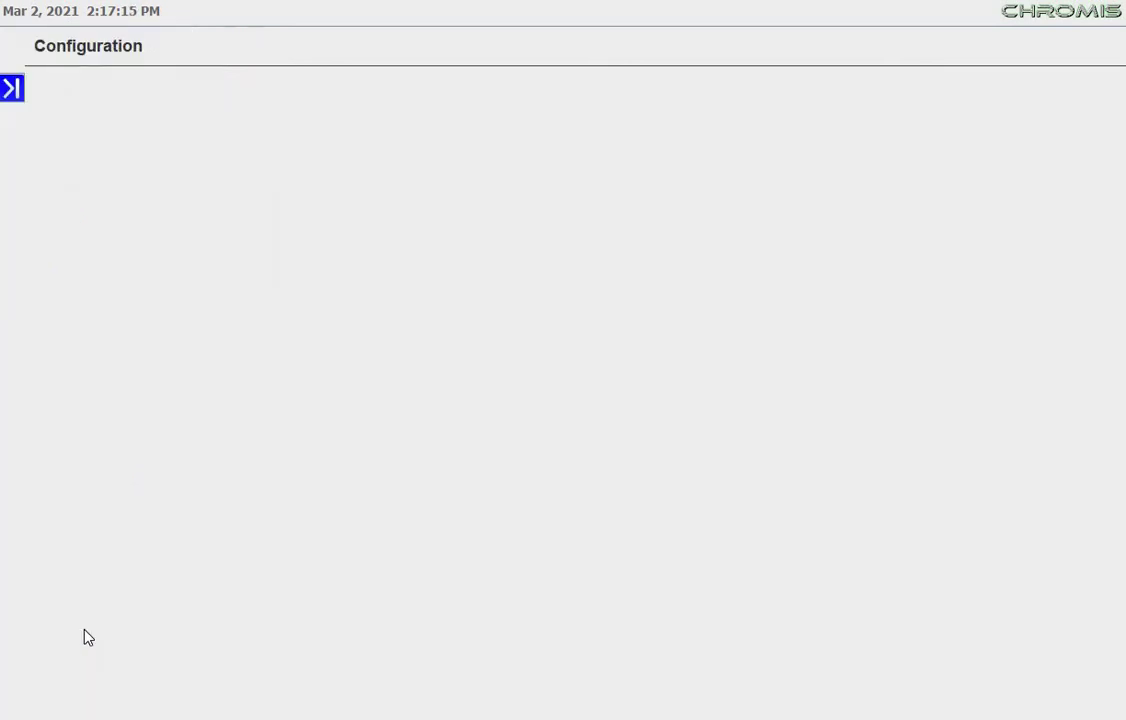
click(16, 88)
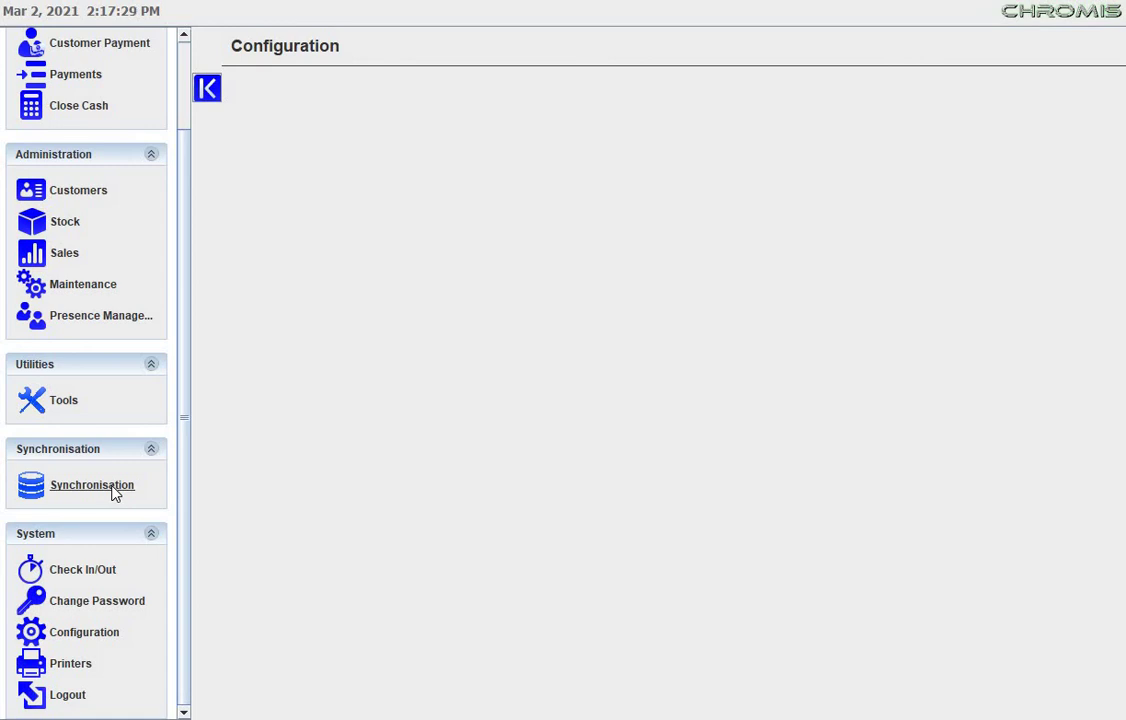
Open Resources from the Maintenance page and browse the list of images, printer templates, promotions, scripts and ticket layouts.
click(79, 292)
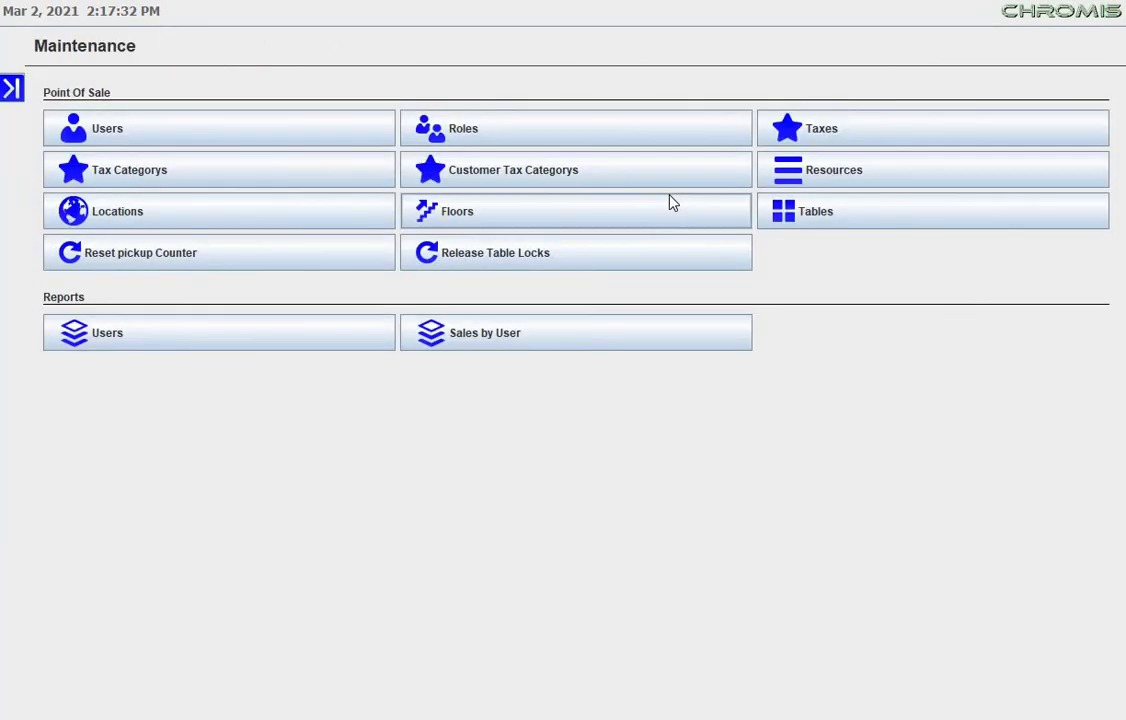
click(815, 167)
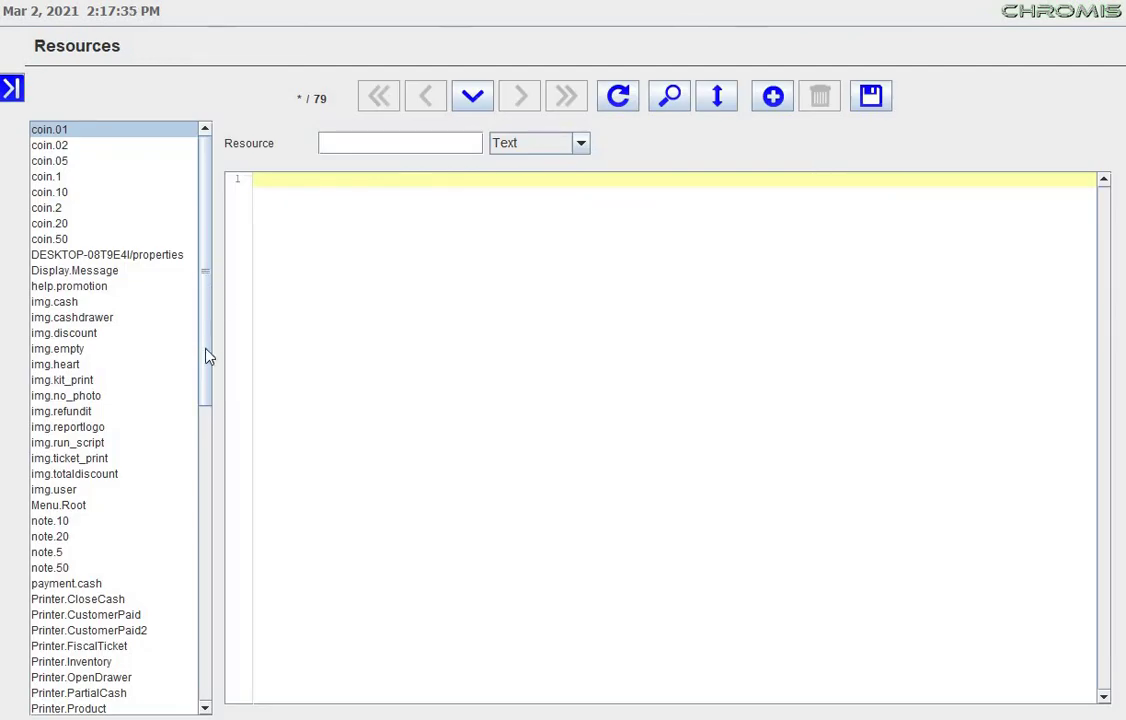
scroll(207, 357, down, 6)
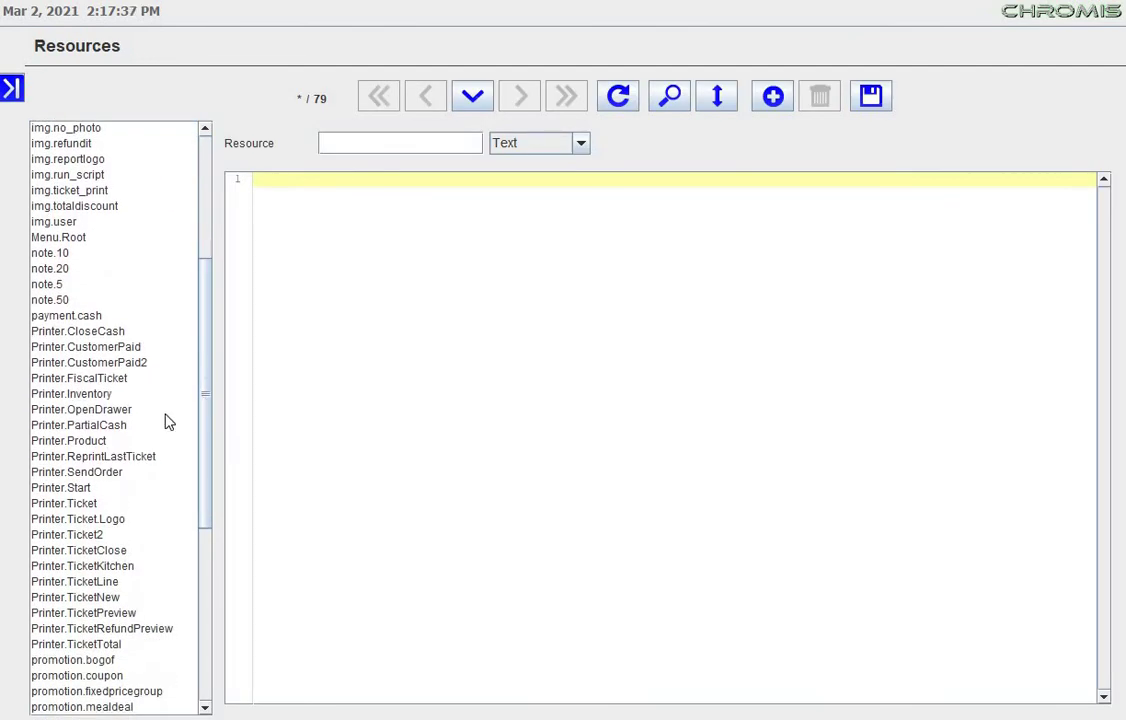
scroll(210, 472, down, 2)
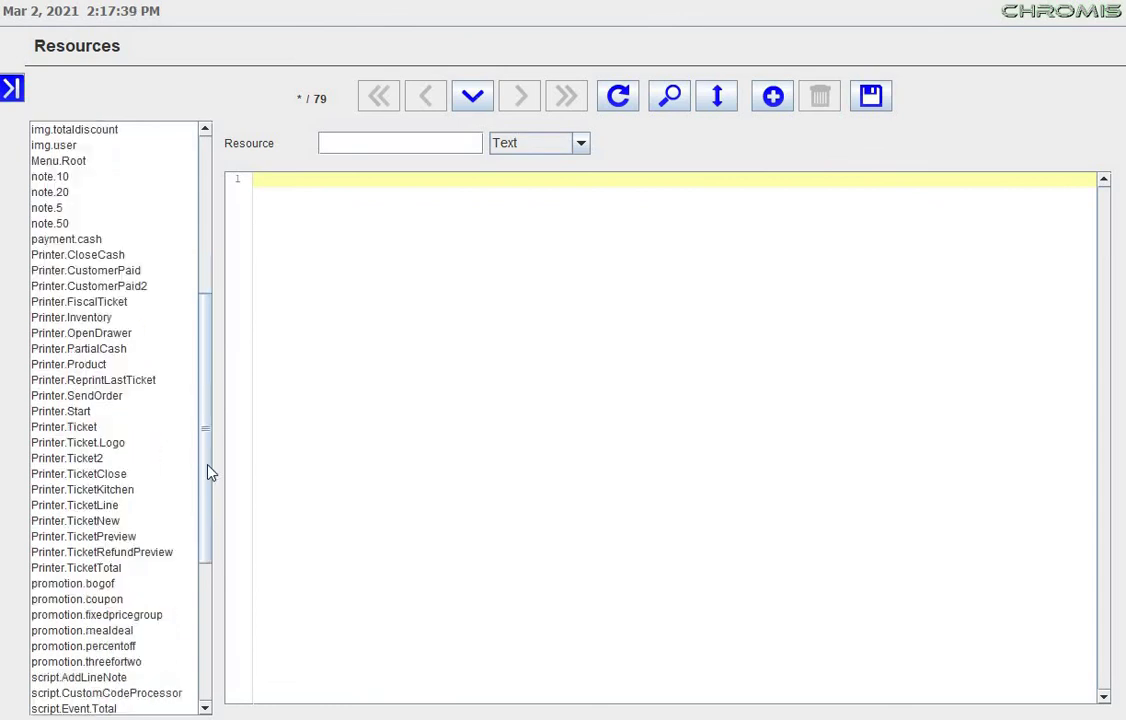
scroll(210, 450, down, 2)
scroll(211, 400, up, 6)
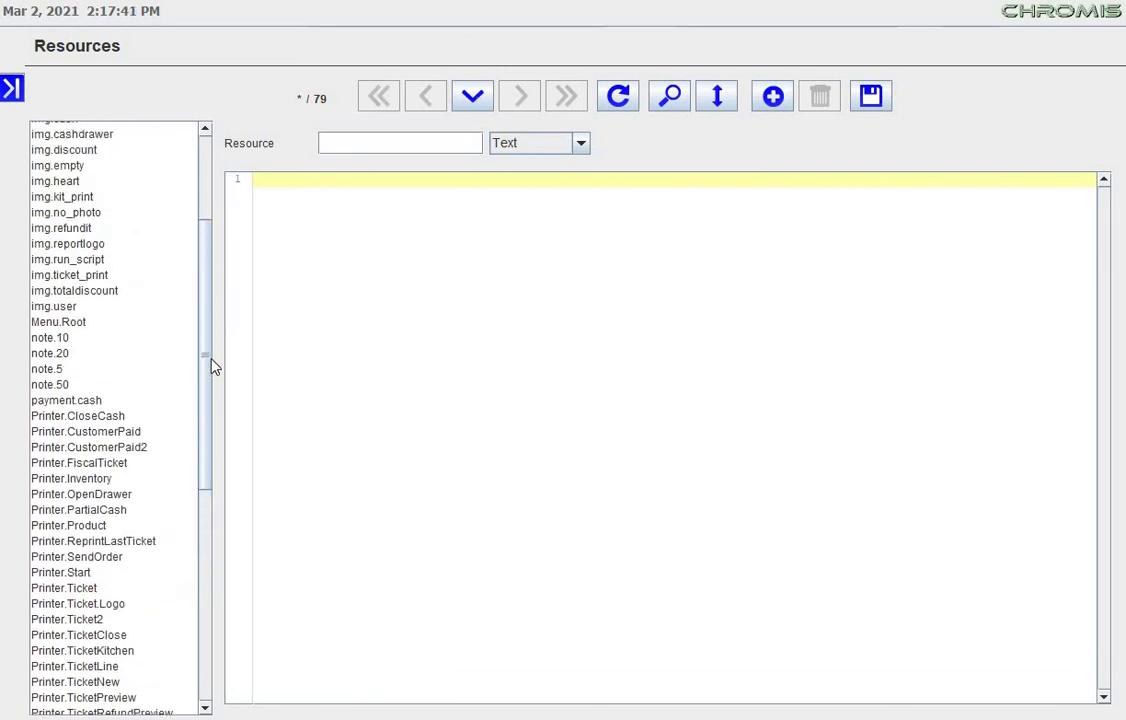
scroll(218, 269, up, 4)
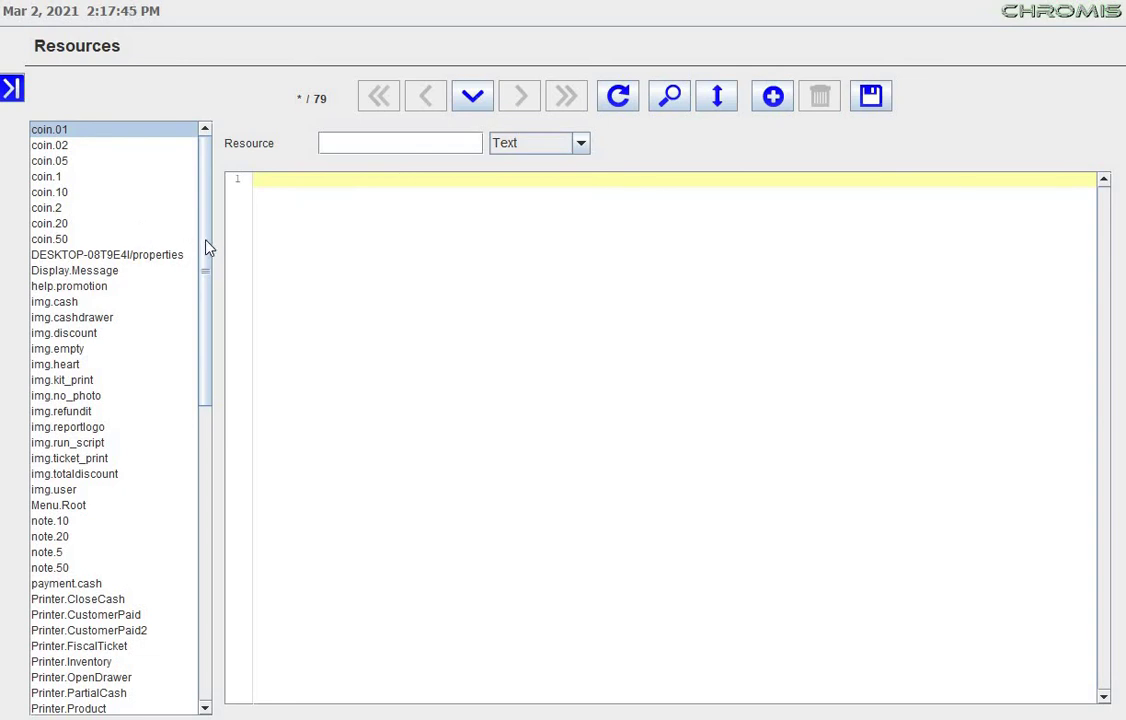
scroll(180, 400, down, 13)
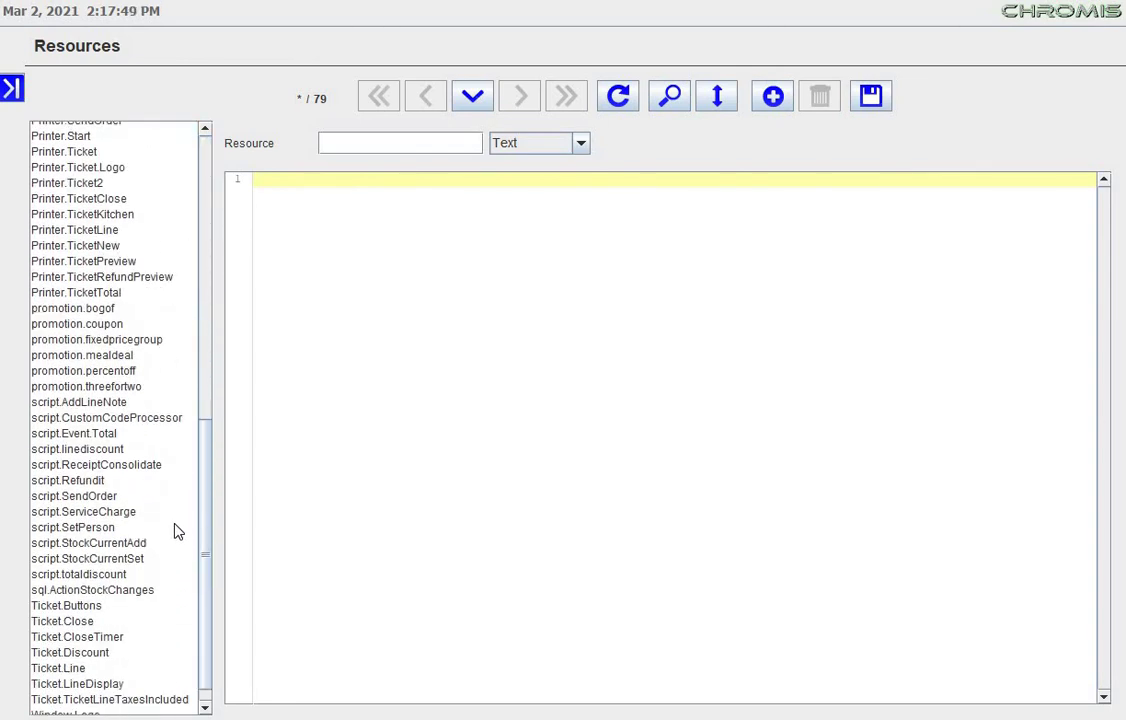
Open the Users maintenance screen and view the roles available for a user, leaving the role unset.
click(11, 88)
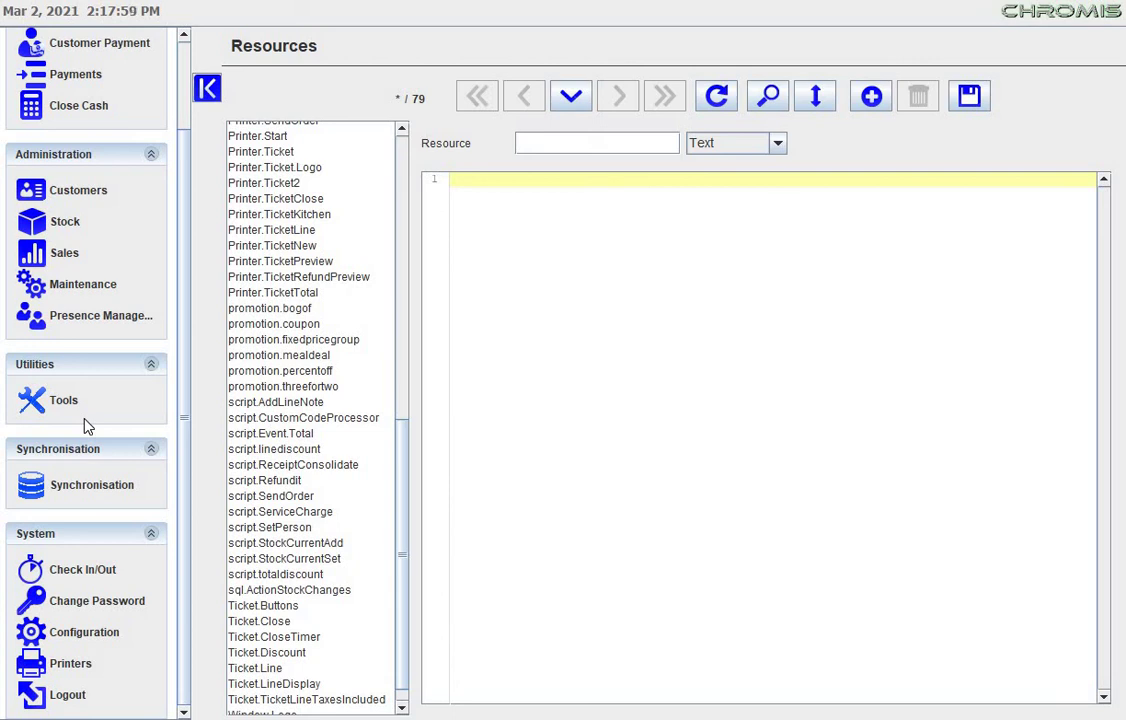
click(83, 300)
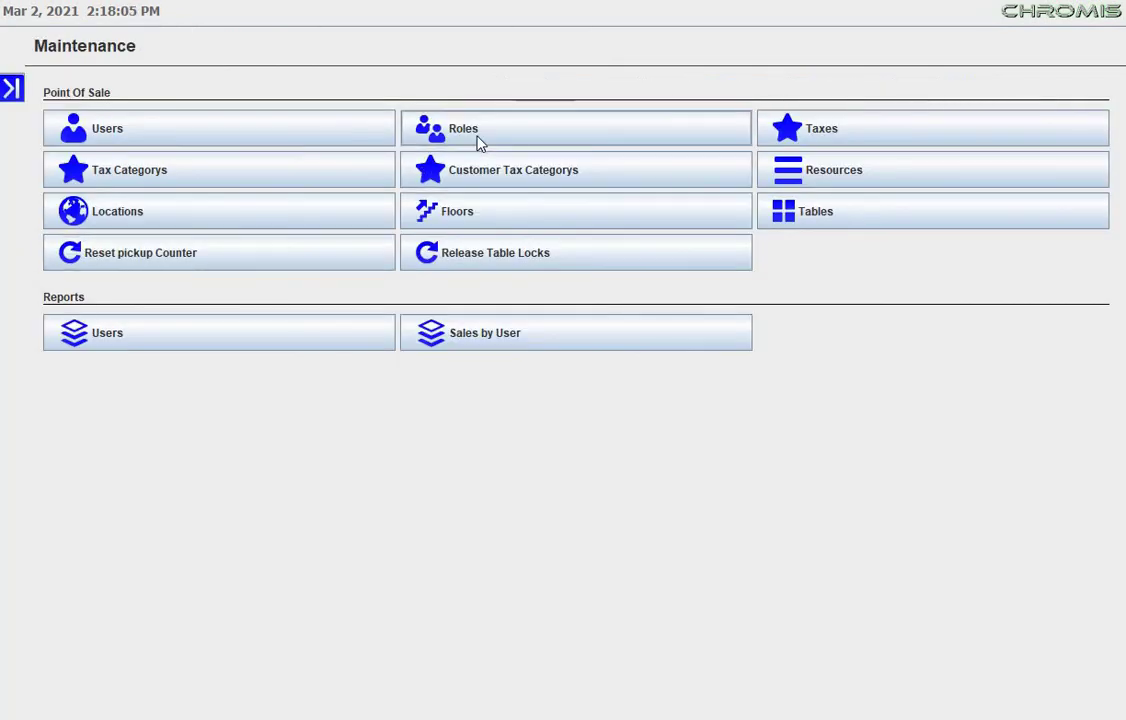
click(323, 147)
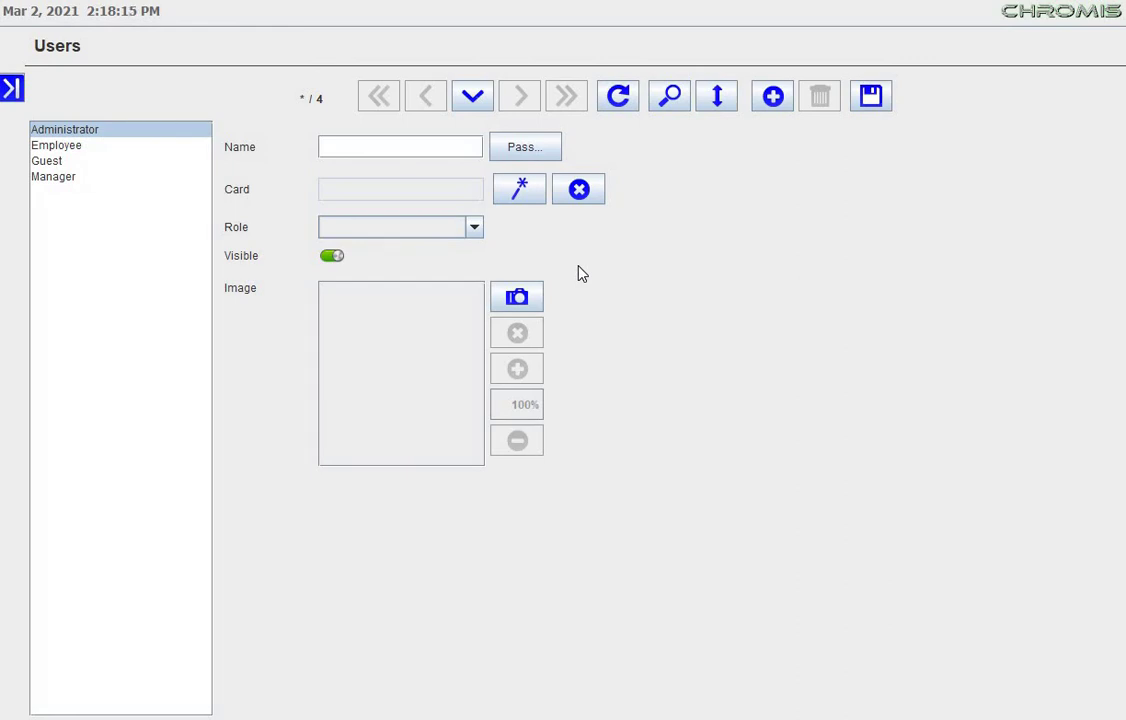
click(377, 230)
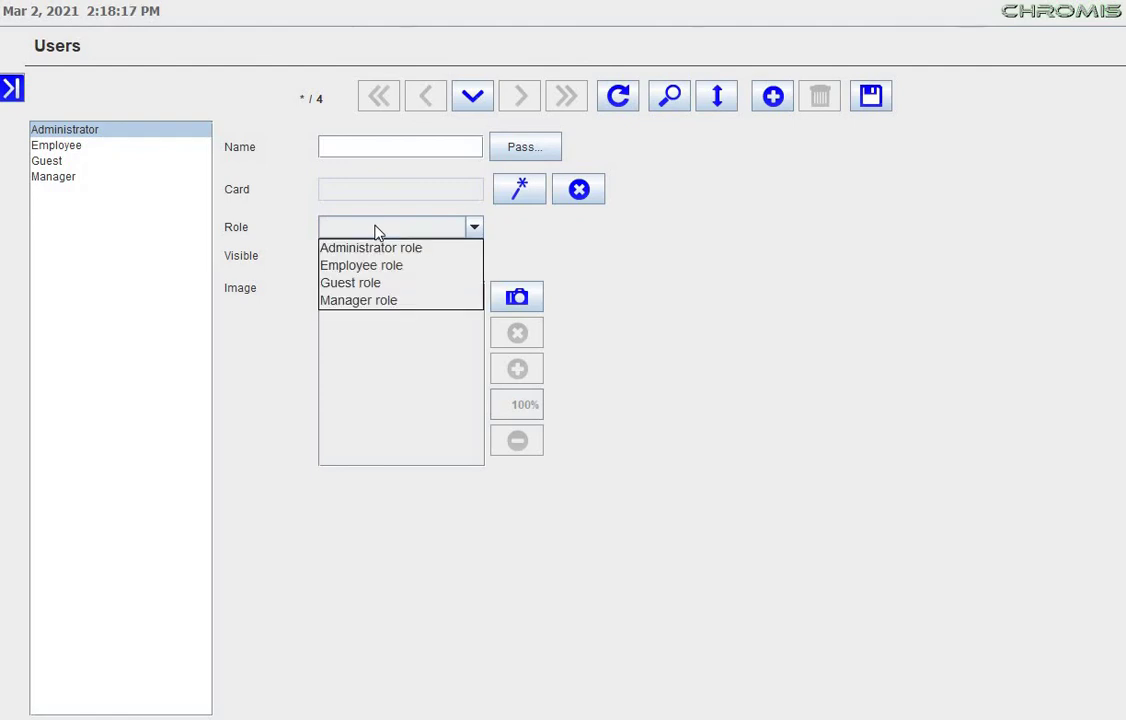
click(326, 336)
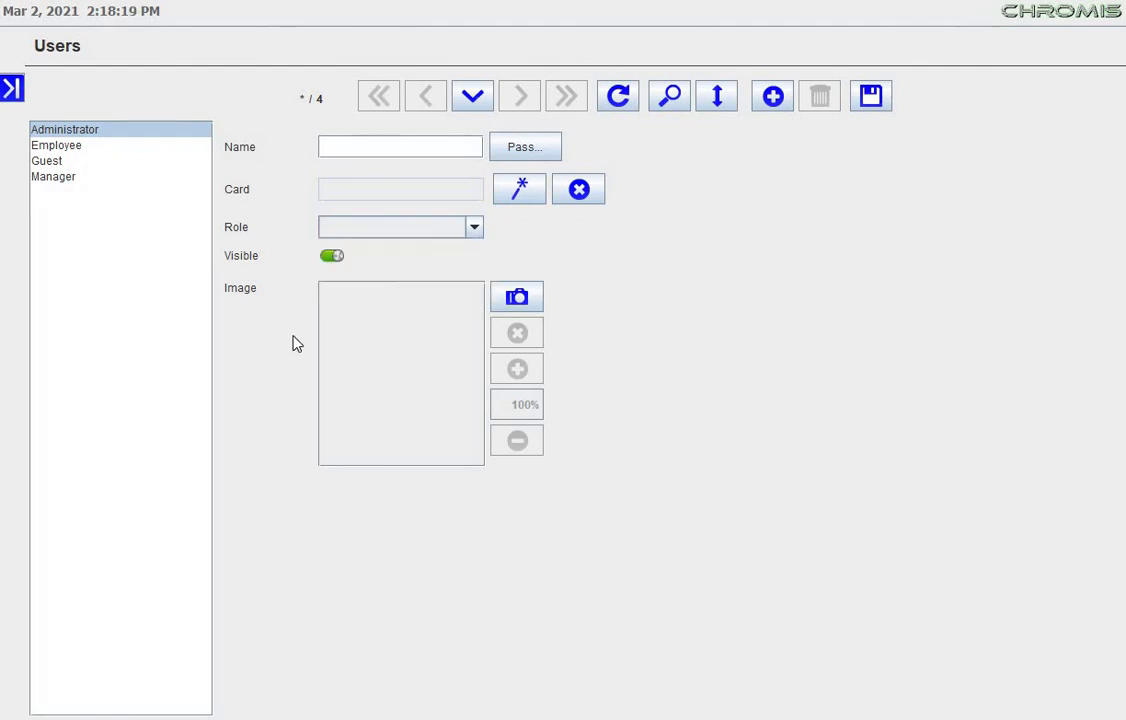
Open the Roles maintenance screen and review the full permissions tree from Administration Menu through Utilities.
click(14, 90)
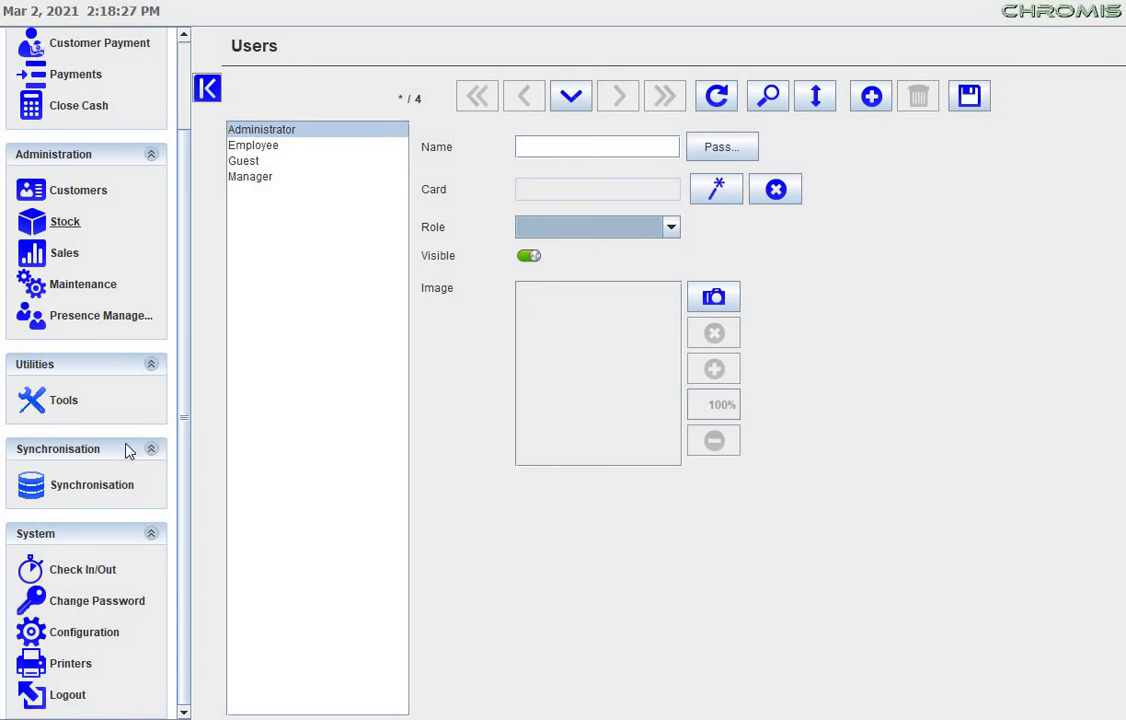
click(63, 229)
click(14, 88)
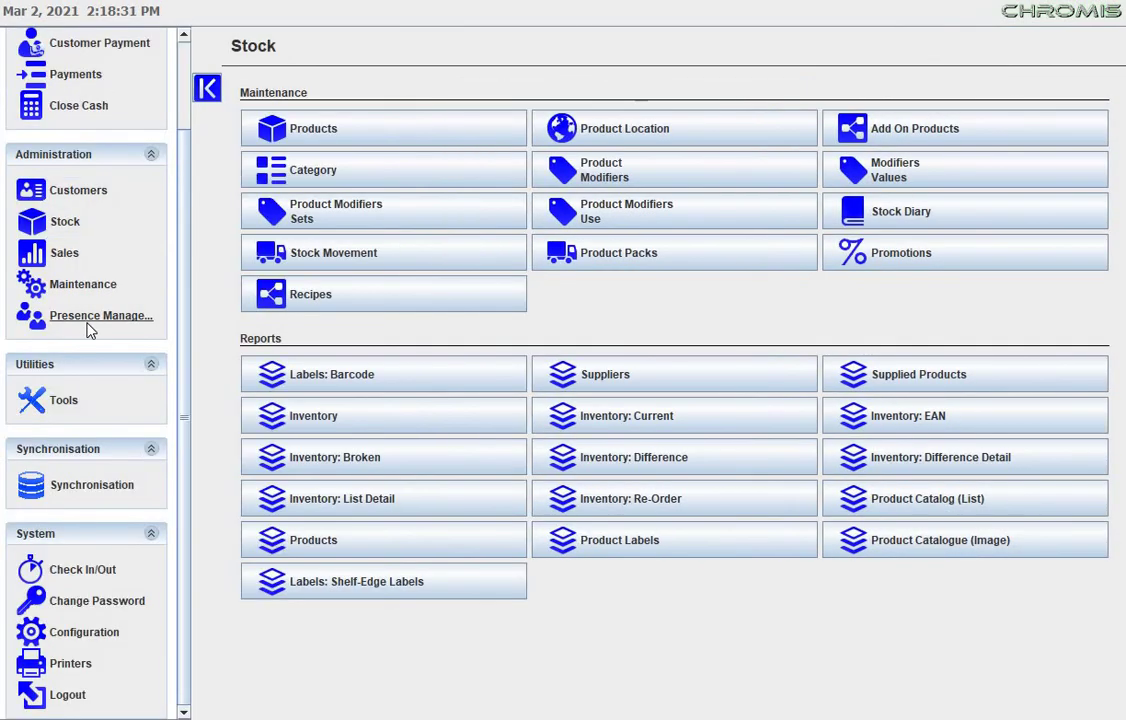
click(80, 286)
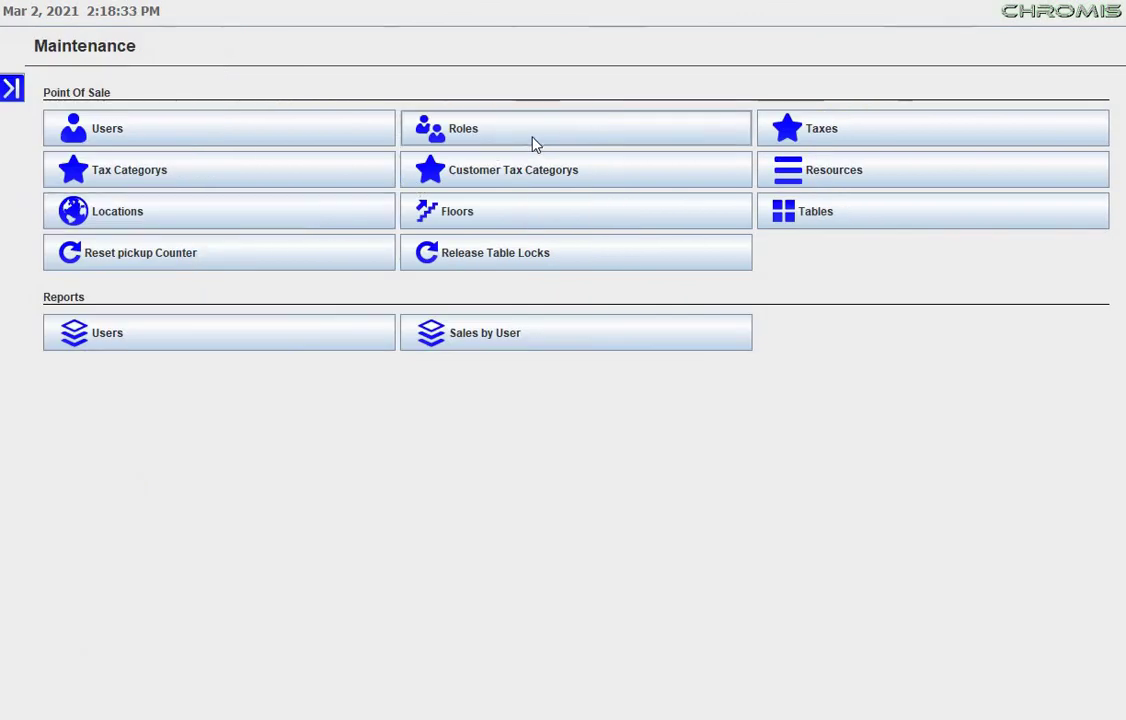
click(533, 144)
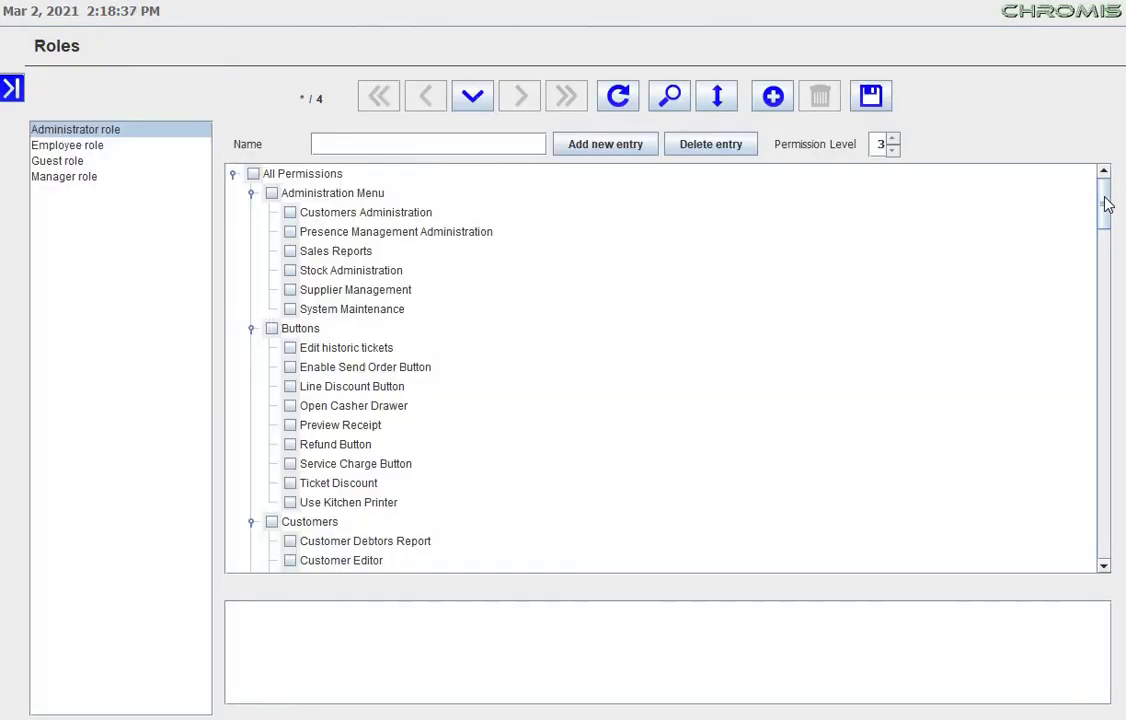
drag(1106, 204, 1101, 549)
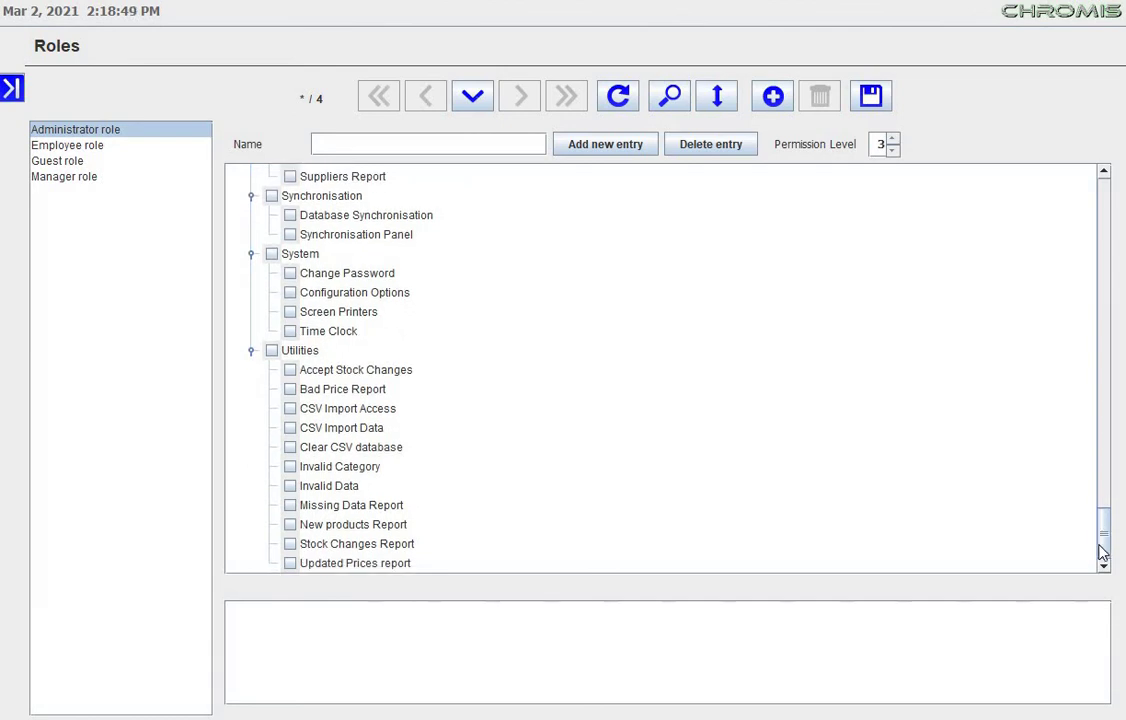
drag(1101, 505, 1073, 189)
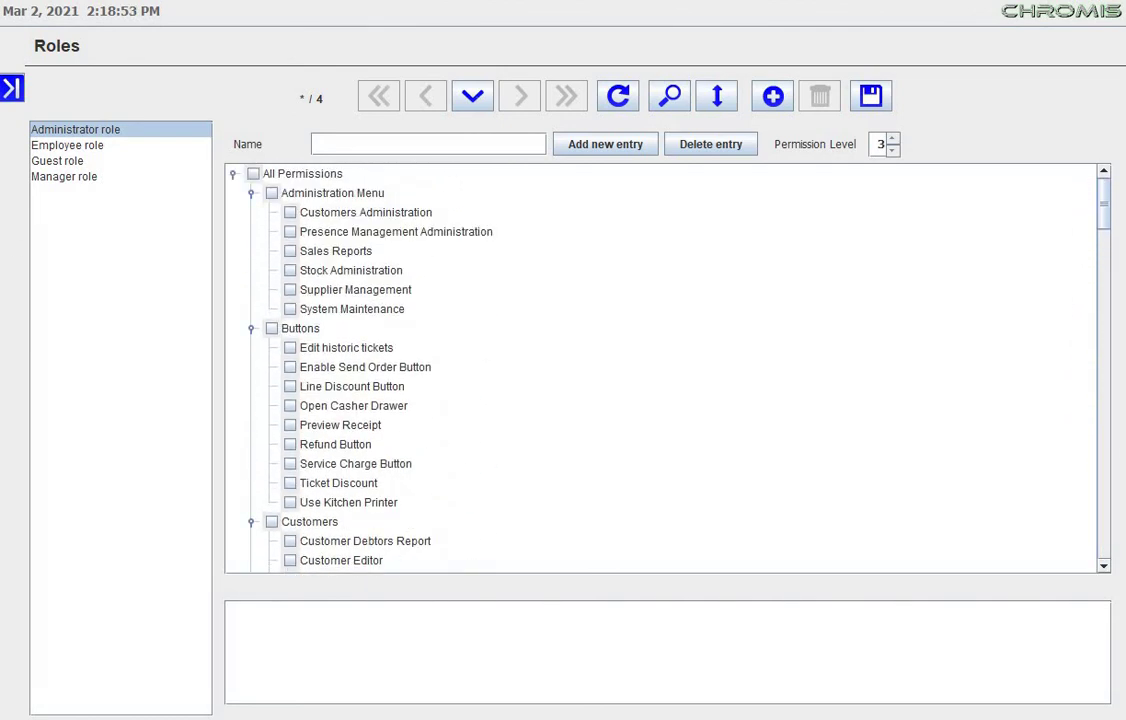
Return to the register's Sales screen from the Roles maintenance screen.
click(11, 88)
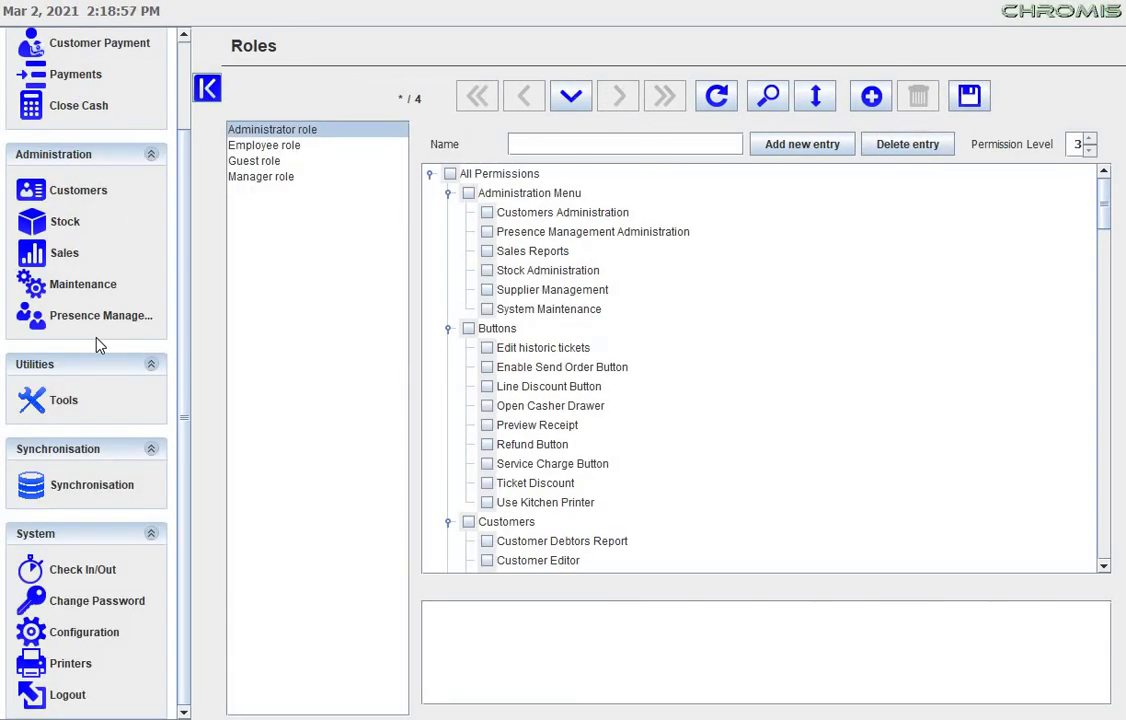
scroll(105, 479, up, 3)
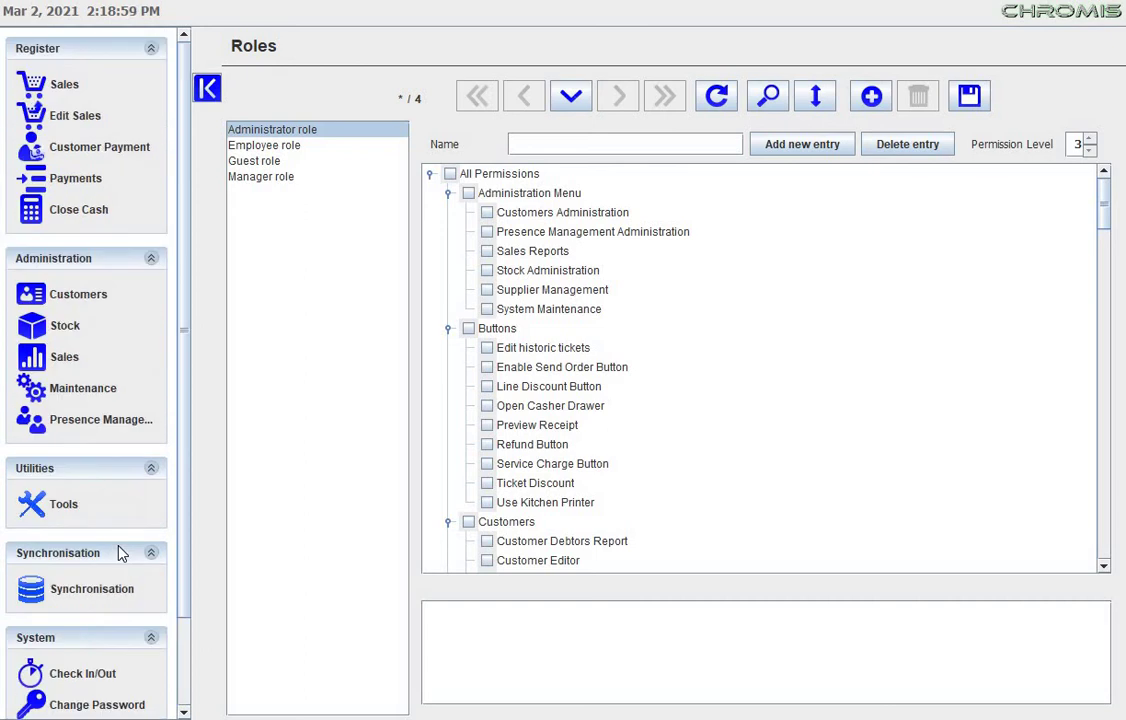
click(62, 87)
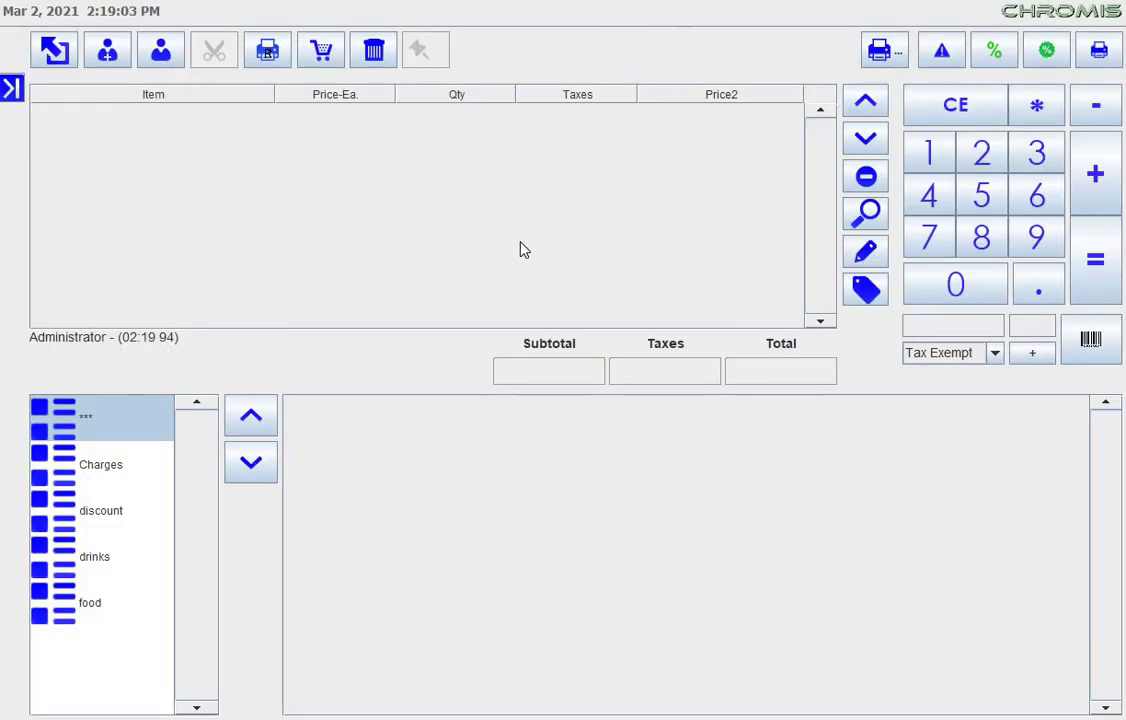